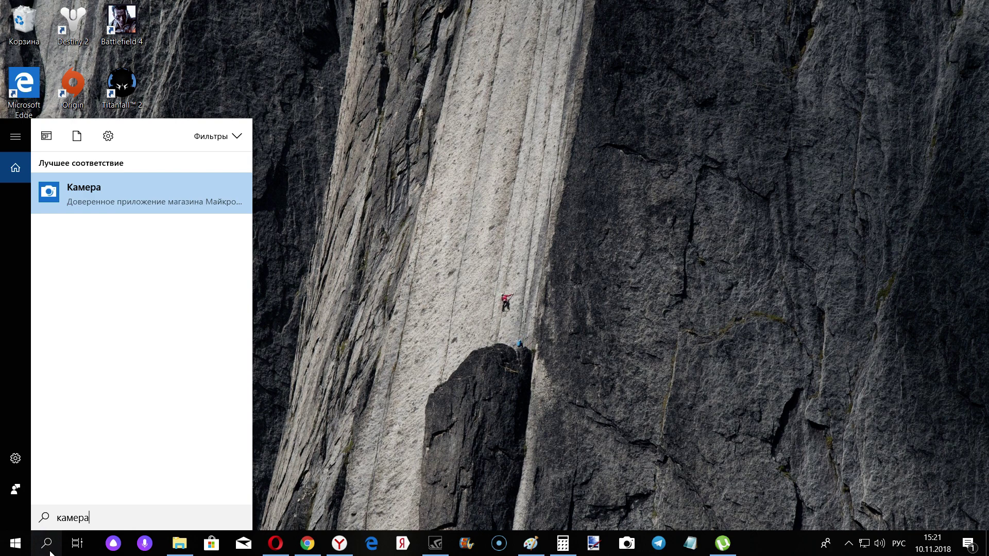
- Open the Камера app from the search results and move its window clear of the desktop icons
click(224, 186)
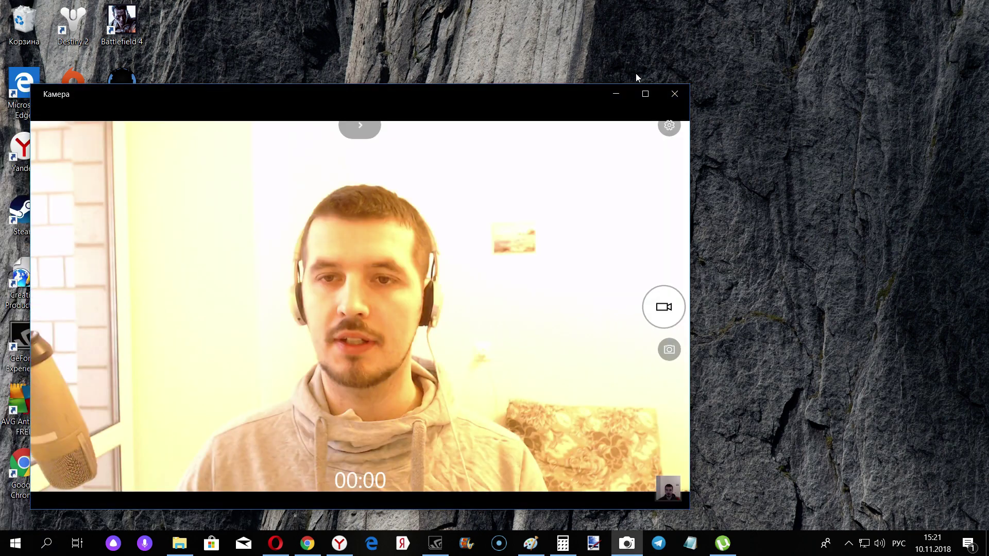
drag(552, 98, 751, 18)
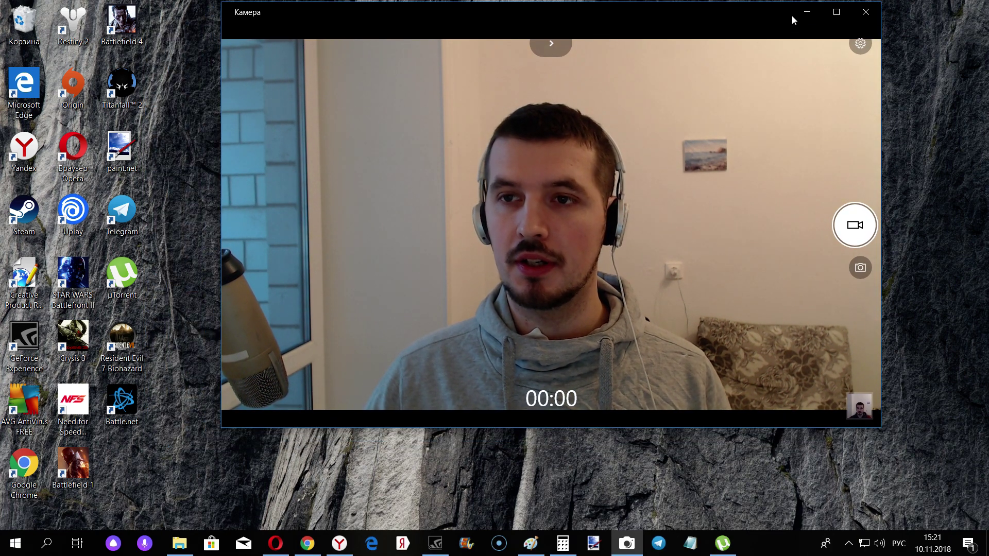
drag(776, 14, 759, 23)
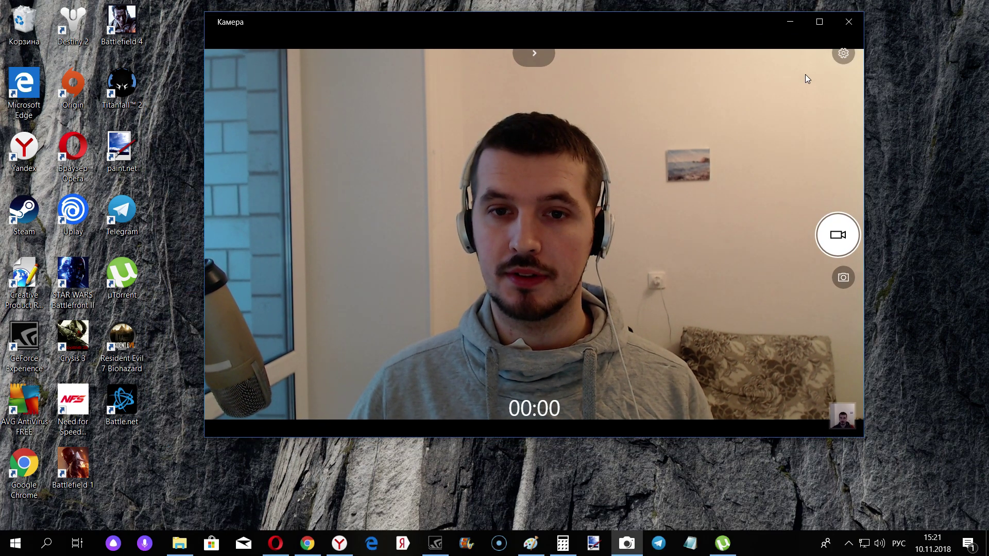
- Open the camera settings and choose 2,1MP 16:9 (1920x1080) as the photo aspect ratio
click(844, 54)
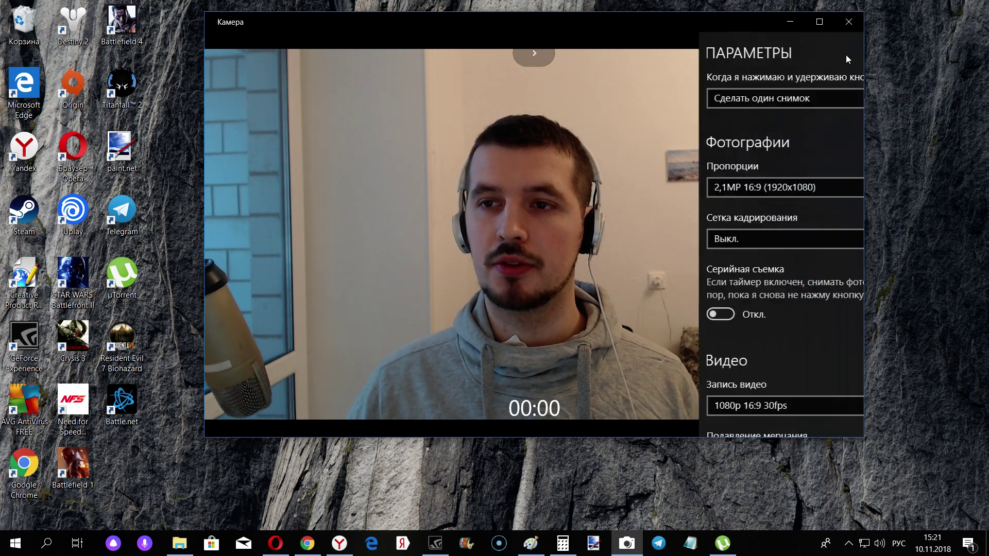
scroll(721, 160, down, 5)
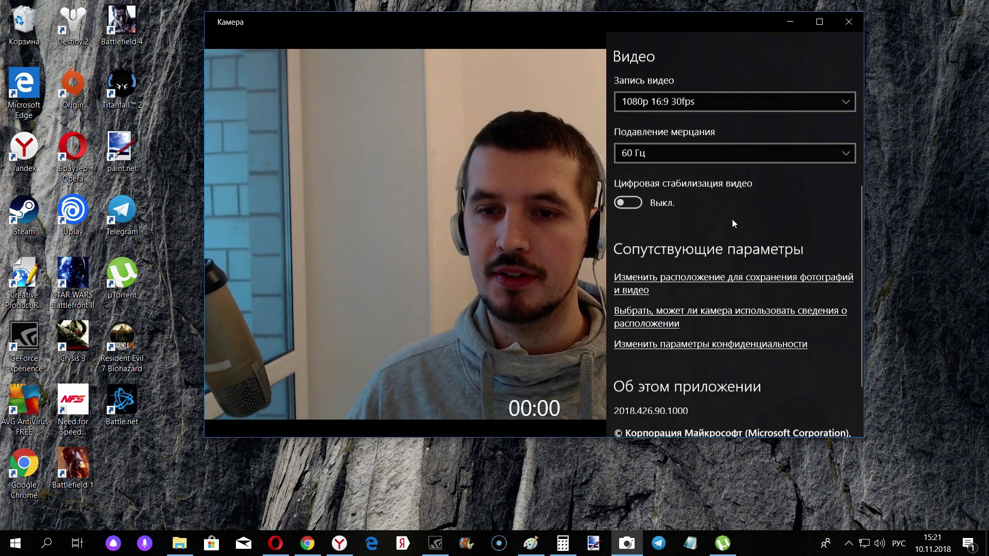
scroll(735, 216, up, 5)
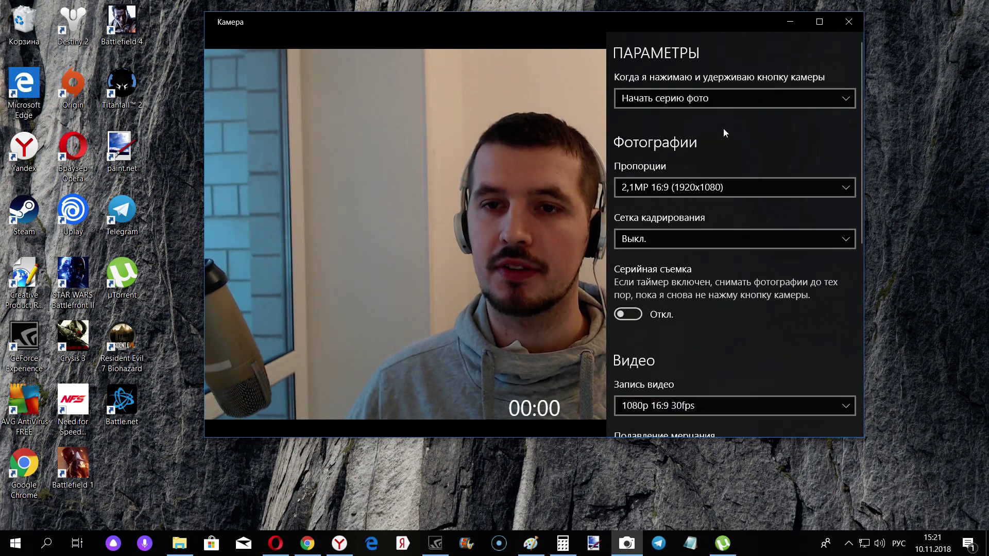
scroll(711, 116, down, 1)
click(722, 123)
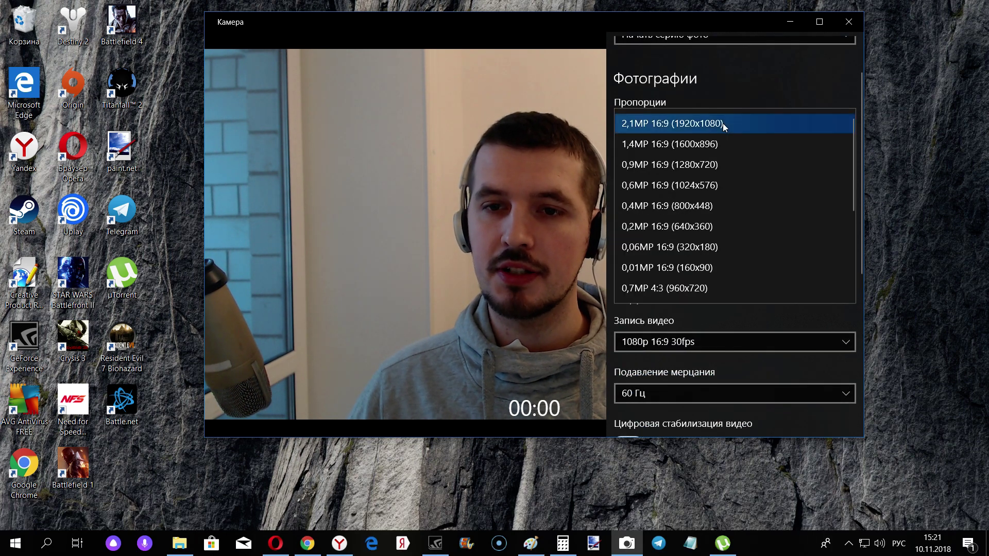
click(722, 123)
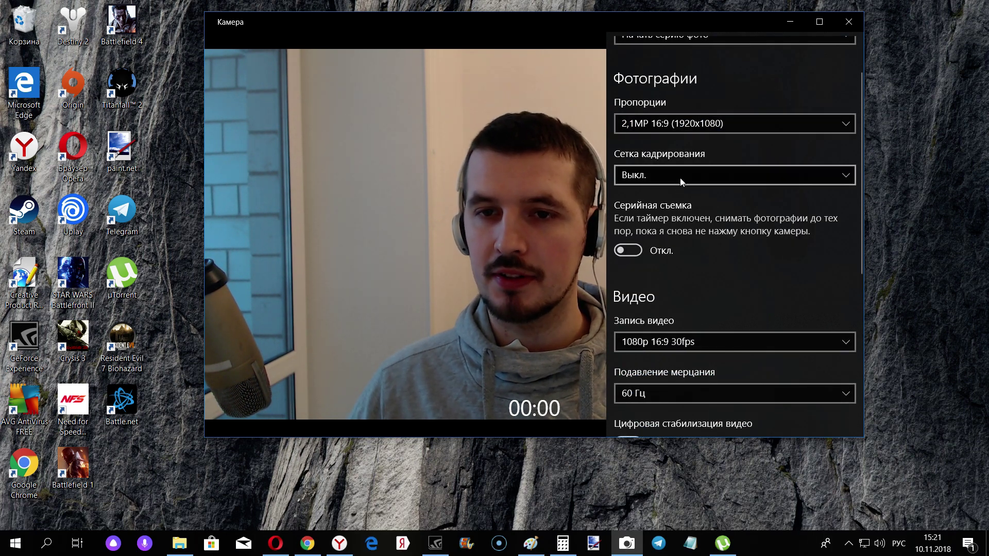
- Examine the resolutions and frame rates offered for video recording, leaving the choice as it is
scroll(724, 131, down, 1)
scroll(690, 144, down, 1)
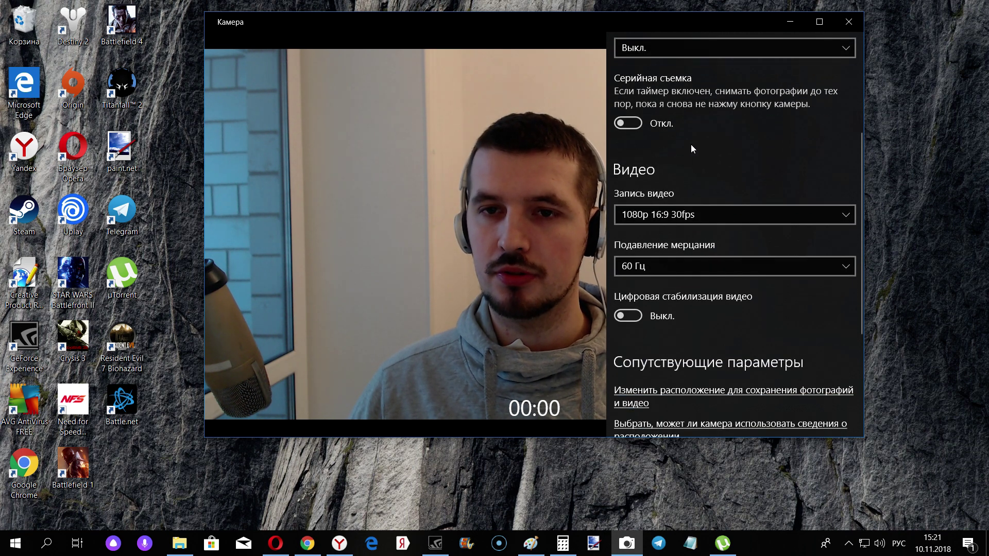
scroll(677, 139, down, 1)
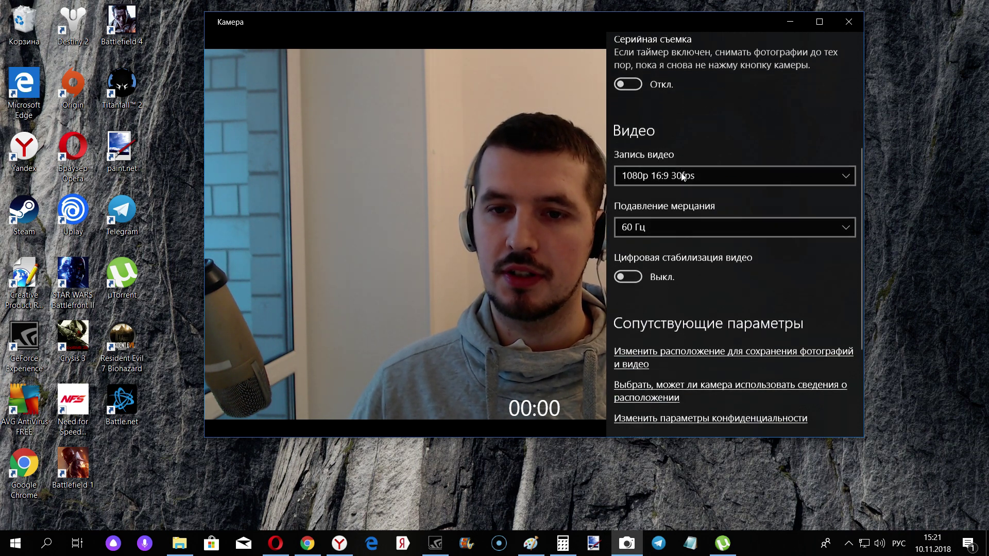
click(674, 154)
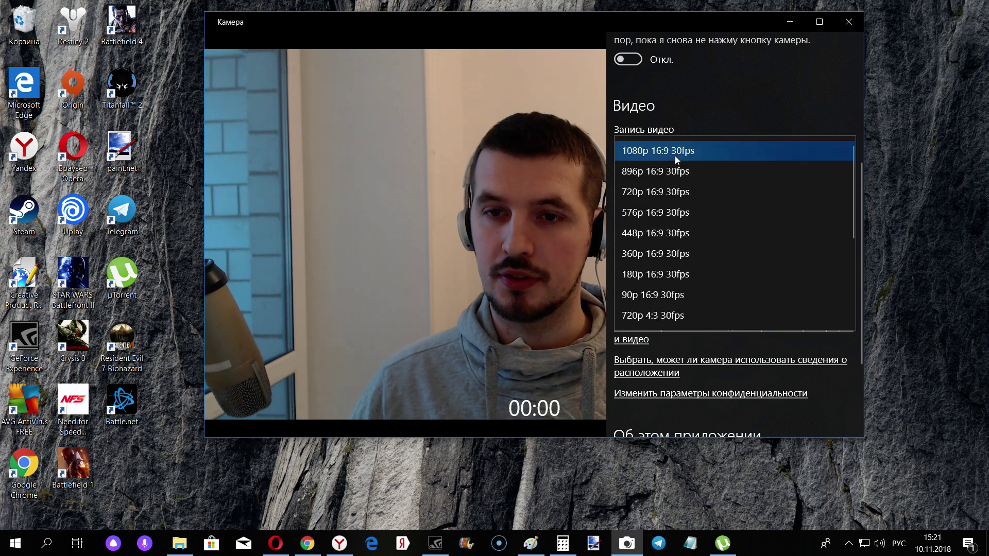
click(844, 132)
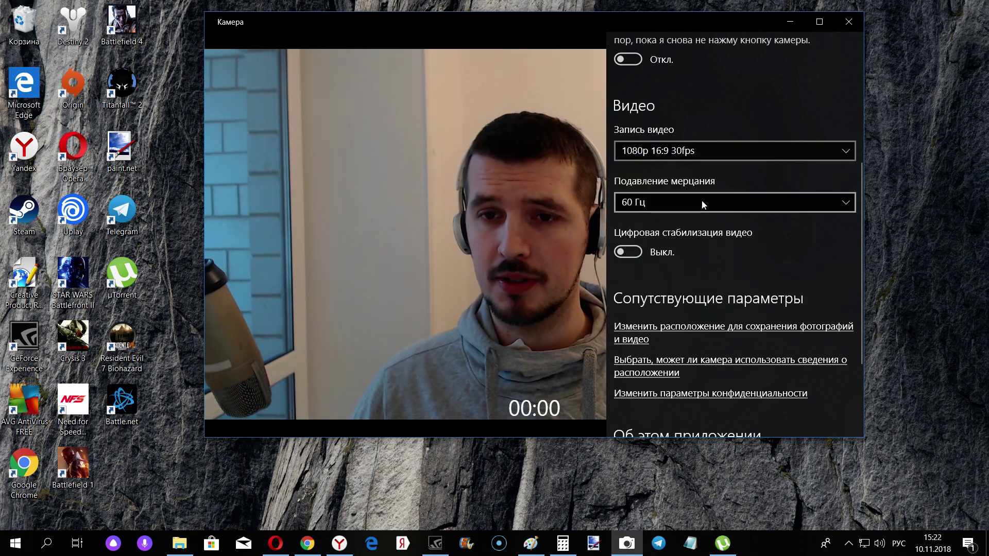
- Review the remaining camera settings and open the system page for changing where photos and videos are saved
scroll(705, 187, down, 3)
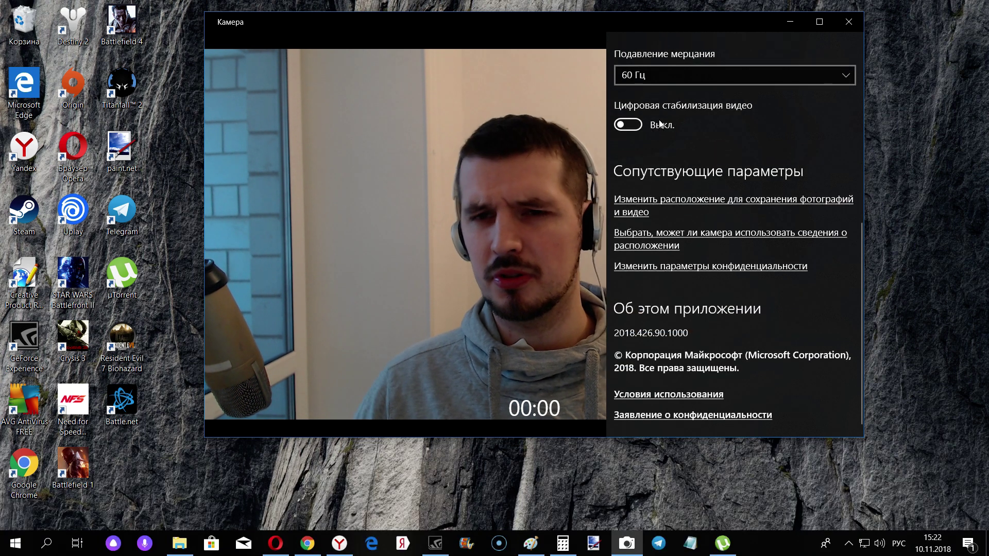
scroll(683, 149, down, 1)
scroll(688, 150, up, 2)
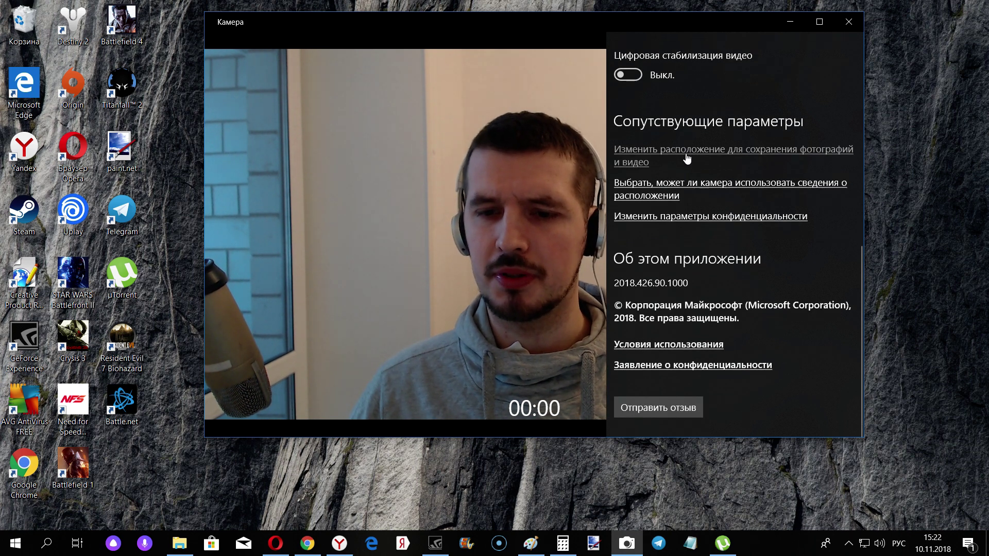
scroll(693, 154, down, 2)
click(711, 150)
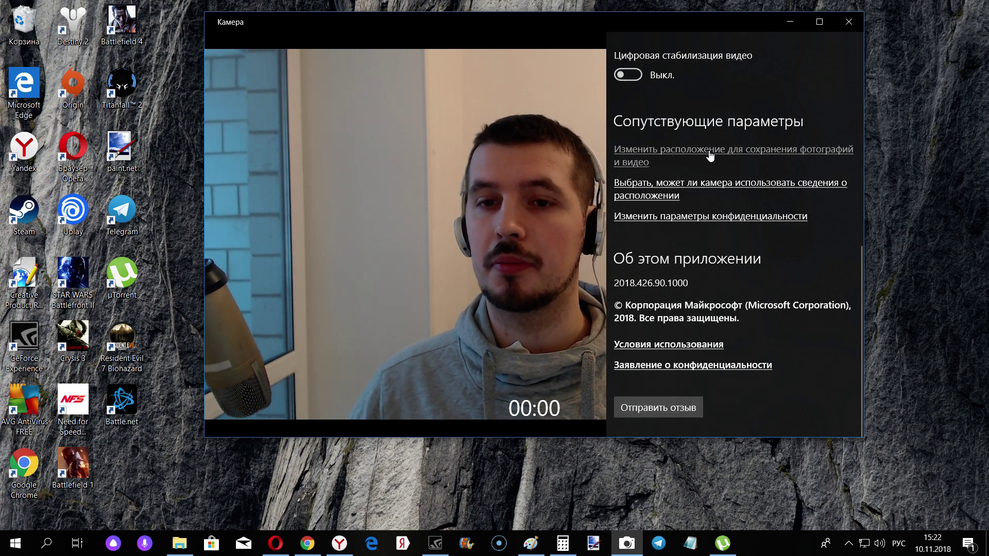
click(635, 251)
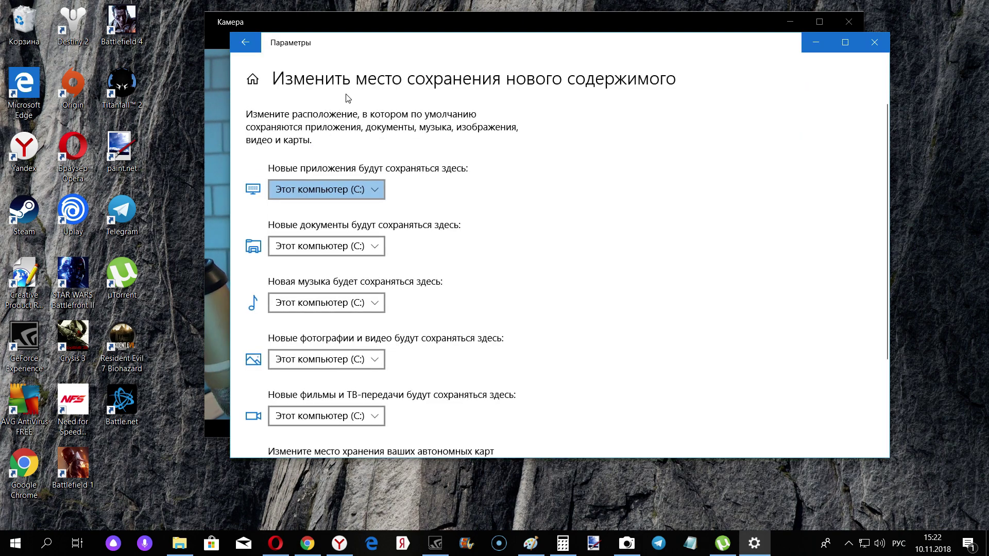
- Go to the system sound settings and choose Микрофон (2- USB Advanced Audio Device) as the input device
click(245, 42)
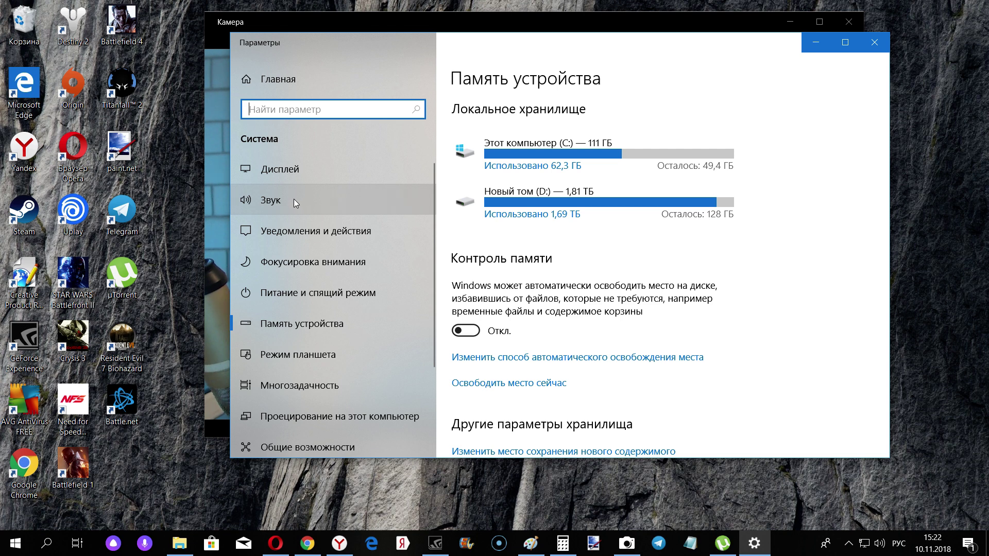
click(294, 200)
scroll(596, 197, down, 2)
scroll(596, 197, down, 6)
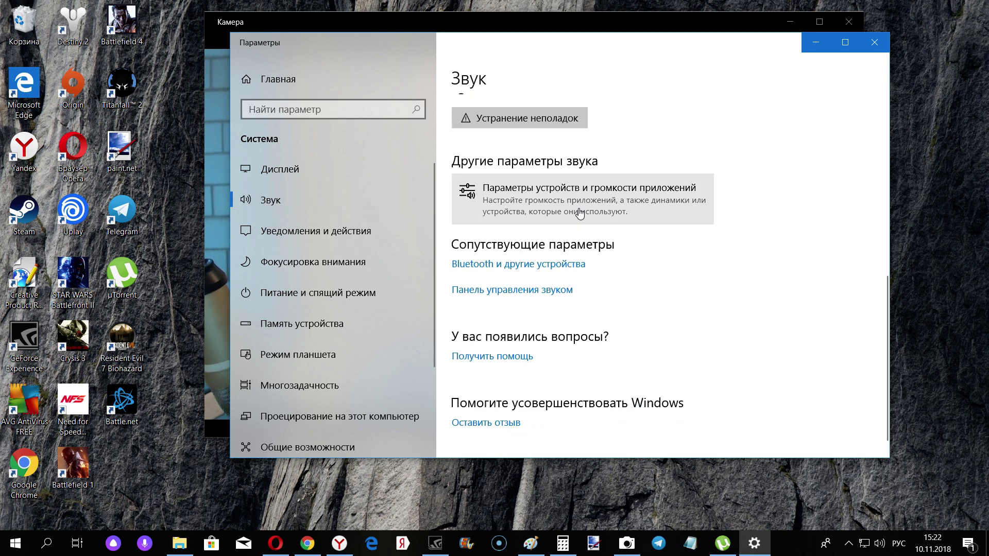
scroll(592, 186, up, 3)
click(583, 154)
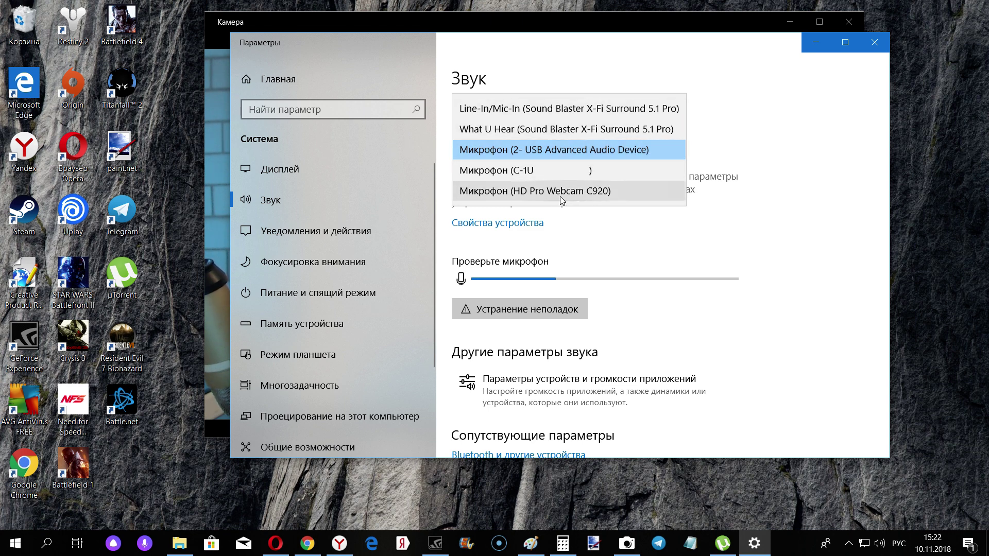
click(630, 150)
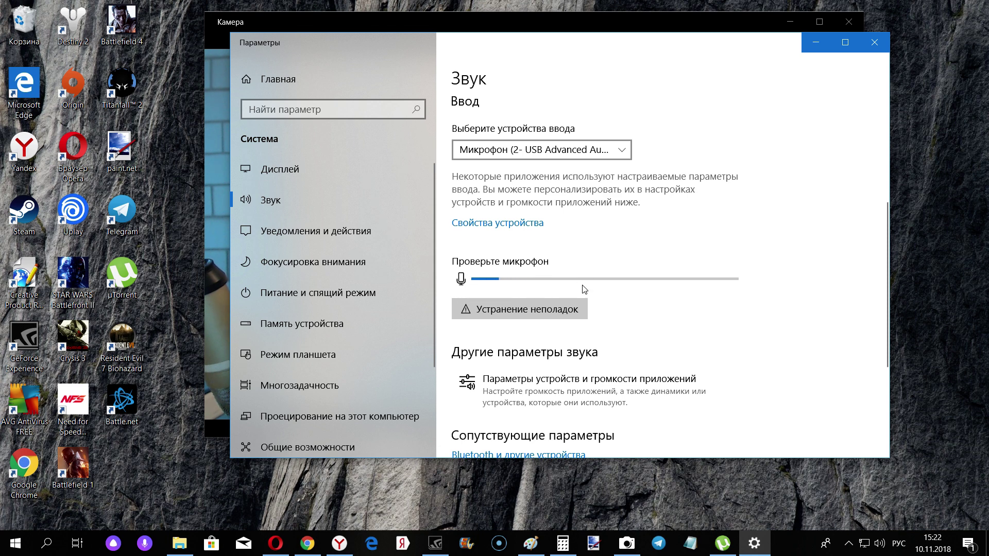
- Close the system settings, return to the camera view and record a short test video
drag(745, 55, 674, 121)
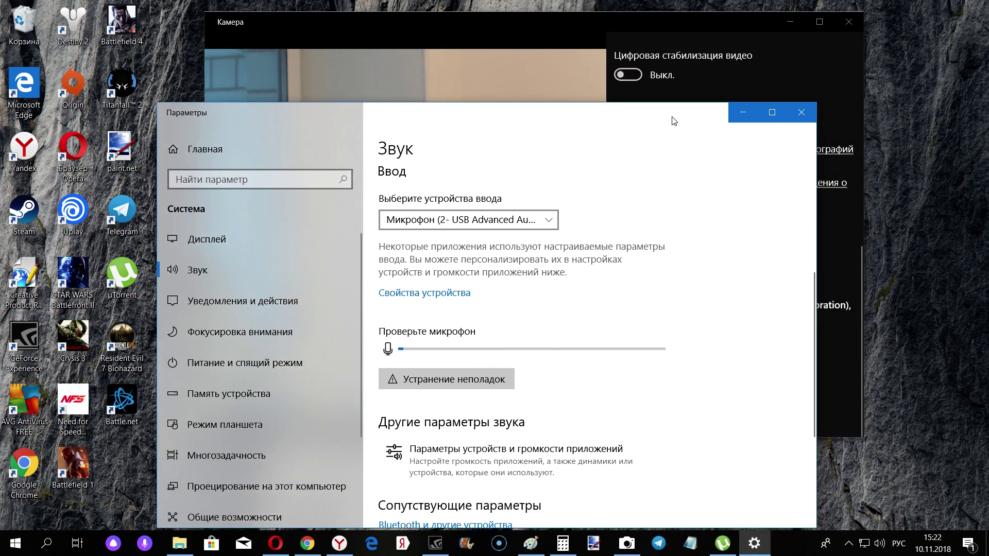
click(809, 121)
click(546, 106)
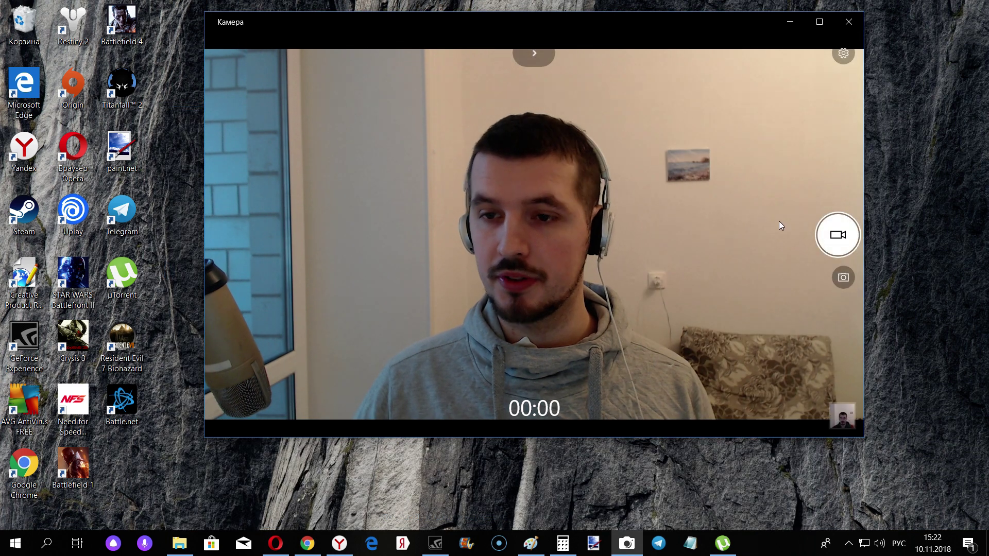
click(843, 239)
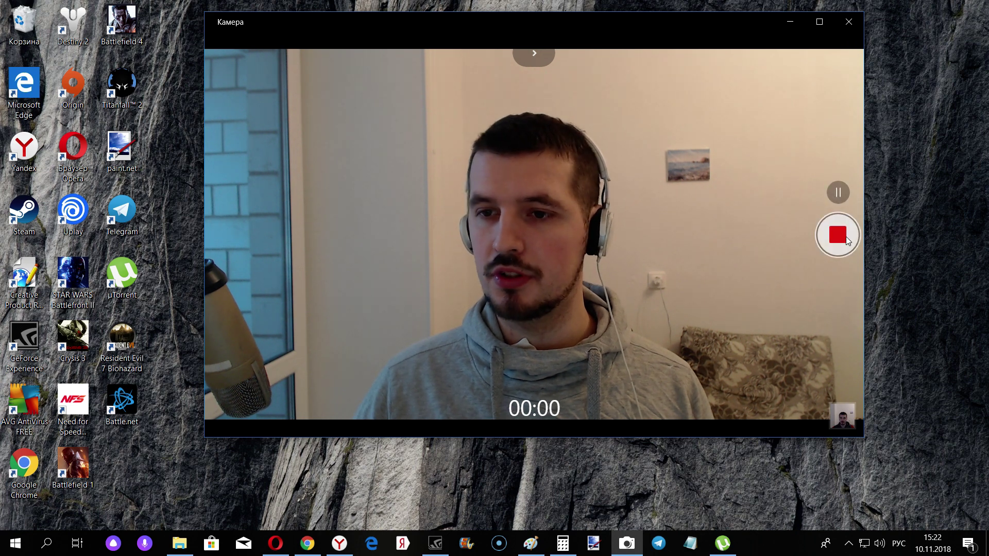
click(841, 234)
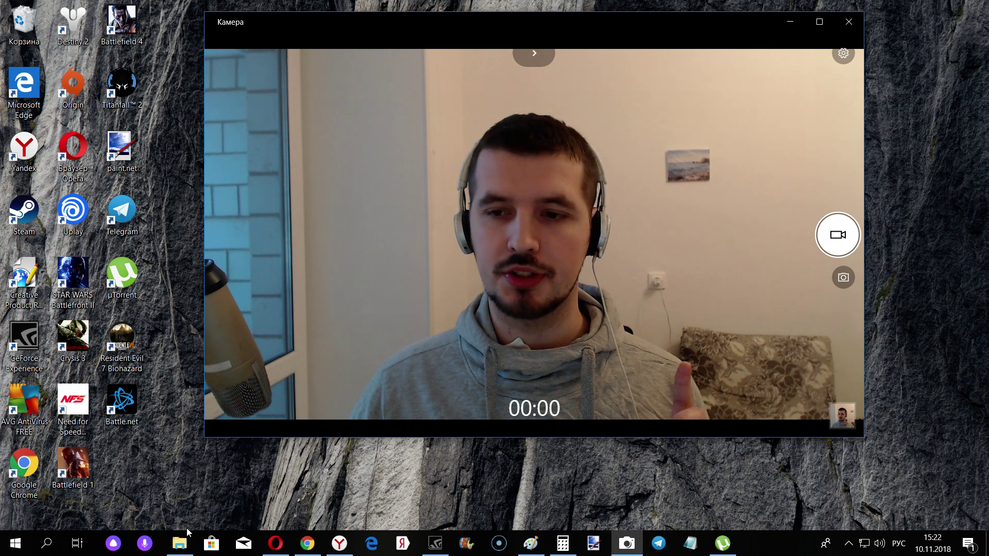
- Reopen the page for changing the photo and video save location from the camera settings
click(843, 53)
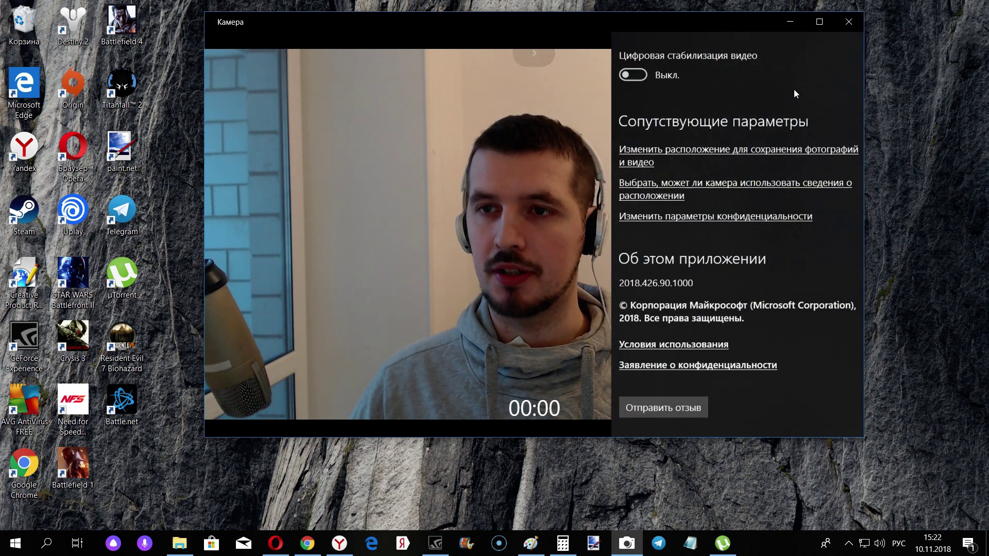
scroll(633, 222, up, 2)
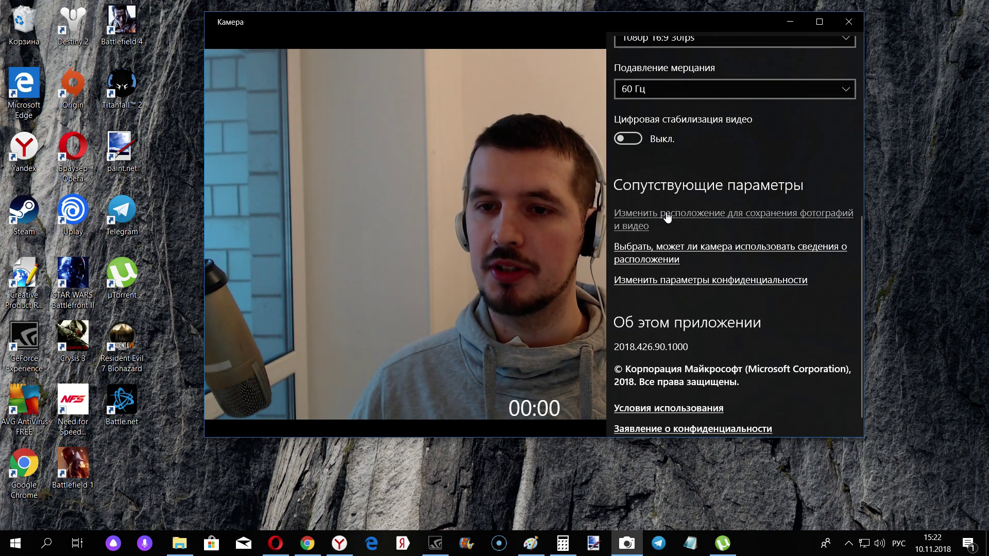
click(667, 217)
click(632, 249)
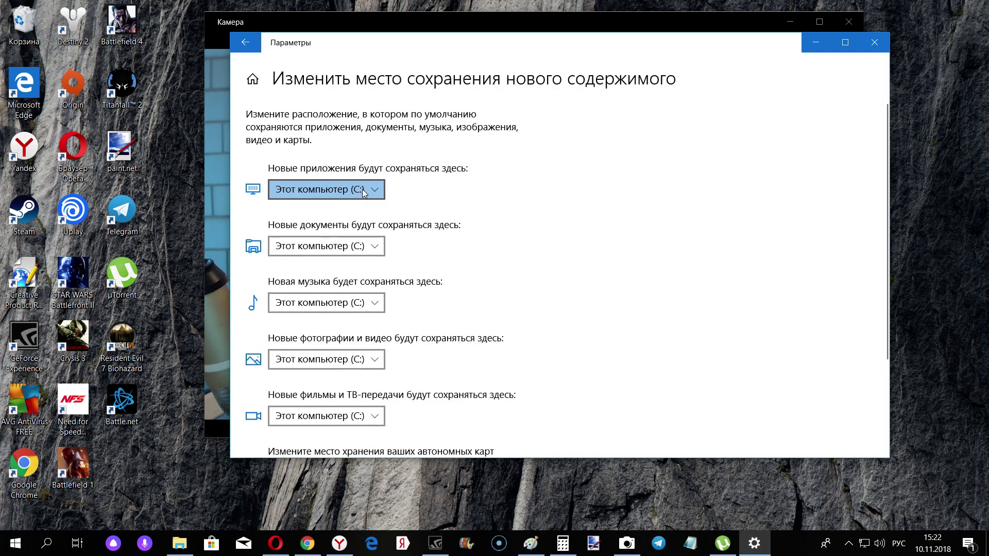
- Check which drives are offered for saving new apps and new documents, keeping Этот компьютер (C:)
click(362, 189)
click(363, 189)
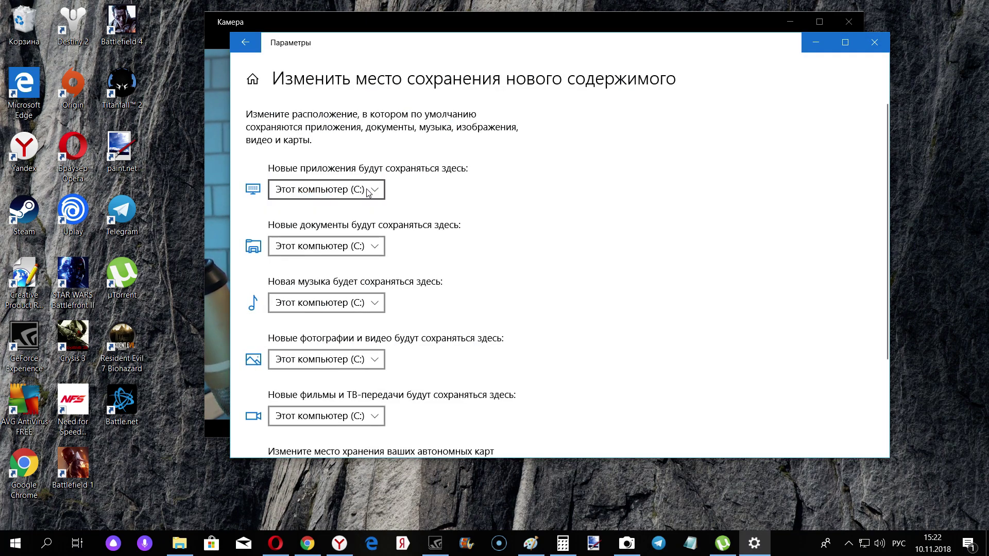
click(365, 248)
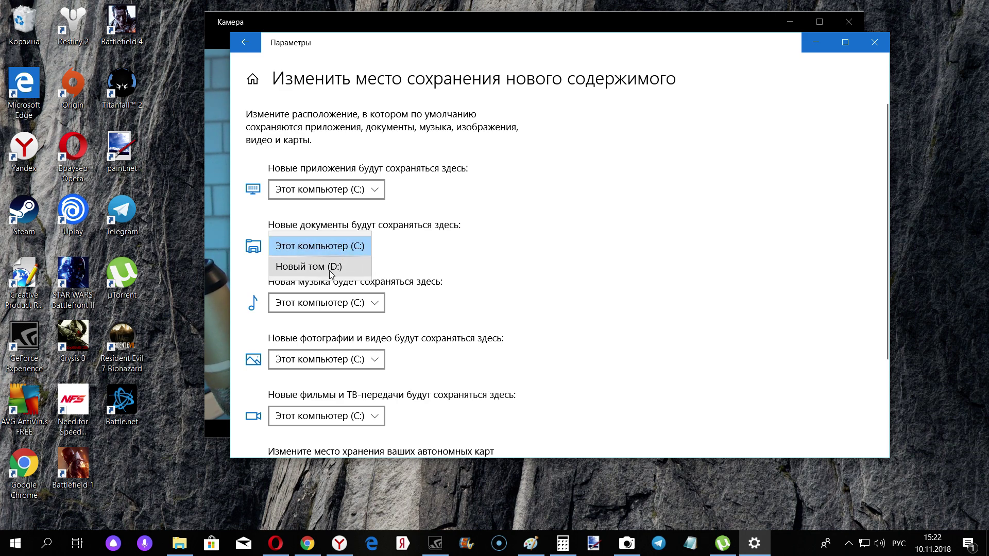
click(368, 245)
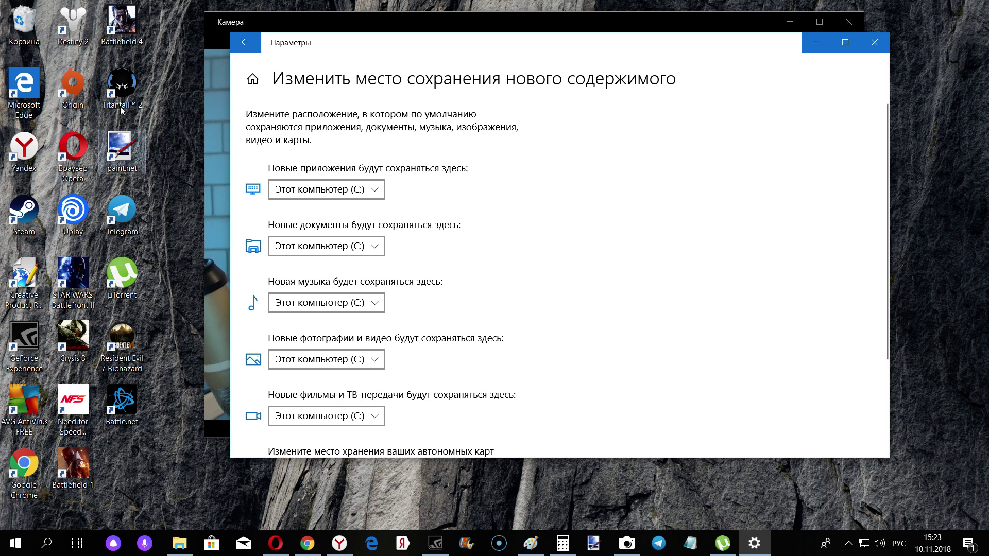
- Minimize the system settings, switch to File Explorer and open the Изображения folder under Этот компьютер
click(815, 42)
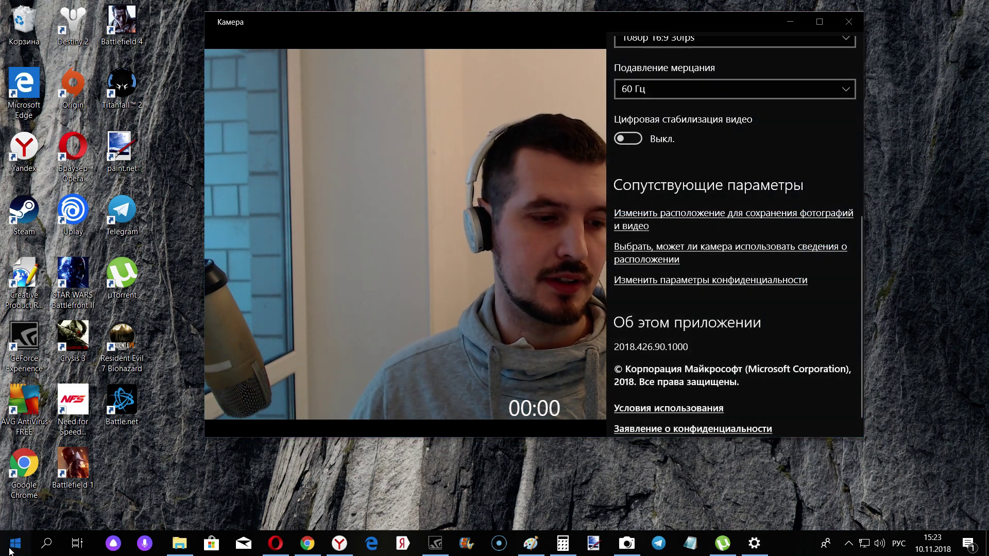
click(15, 544)
key(Escape)
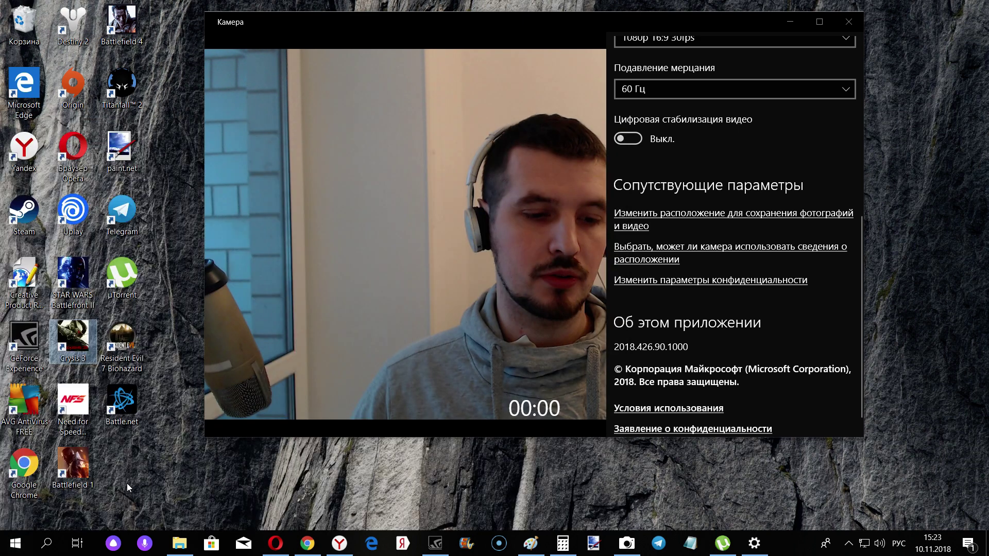
click(179, 543)
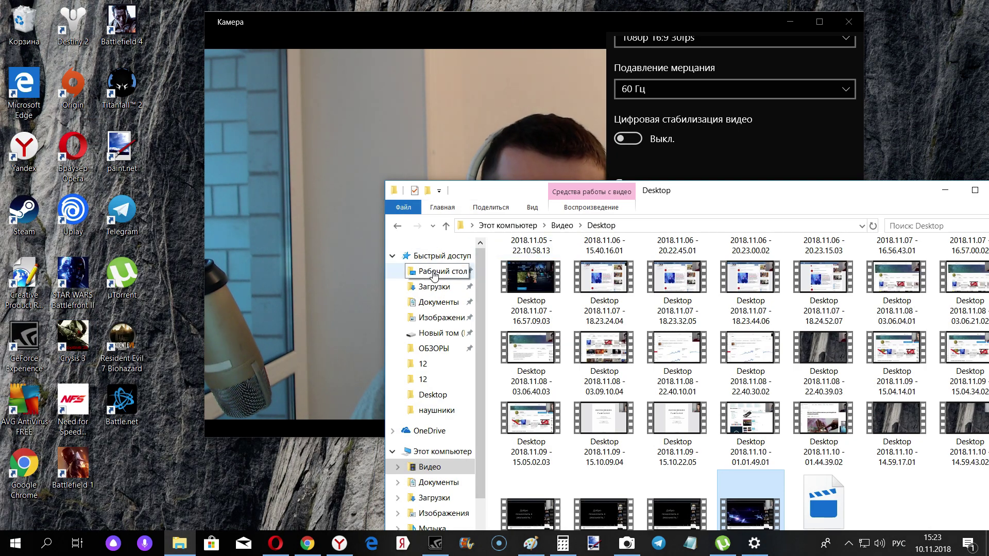
click(440, 452)
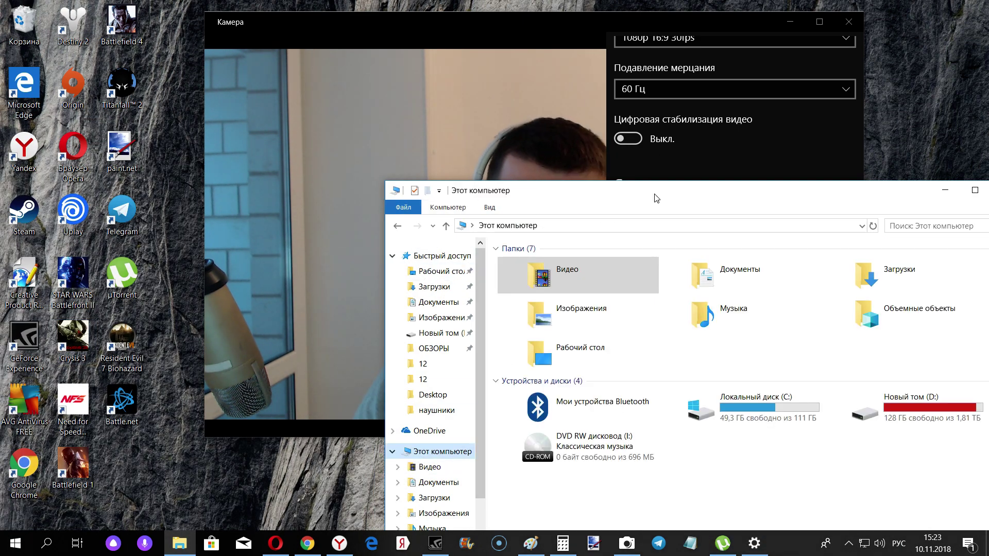
drag(656, 198, 429, 116)
double_click(361, 236)
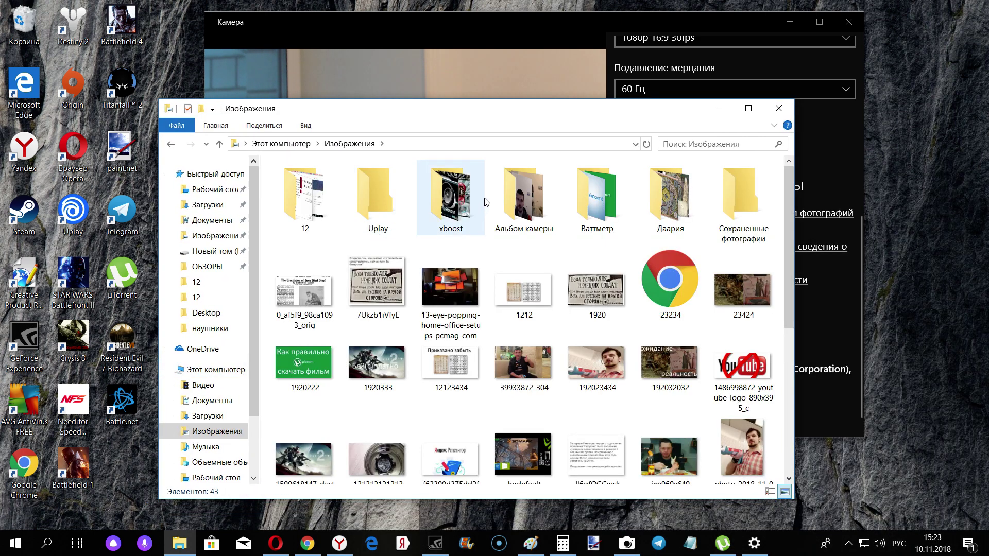
- Open the Альбом камеры folder in Изображения and move its window down to uncover the camera view
click(525, 198)
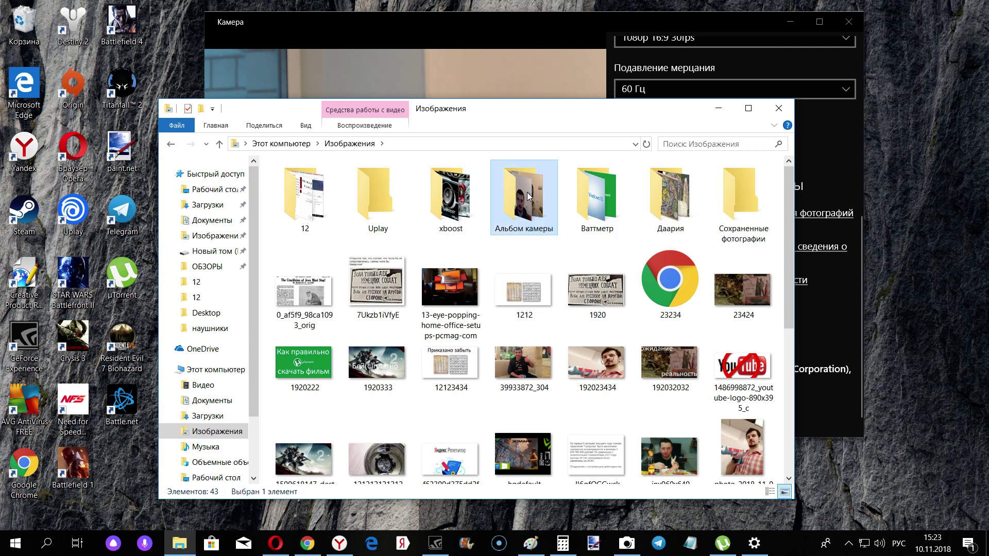
double_click(527, 196)
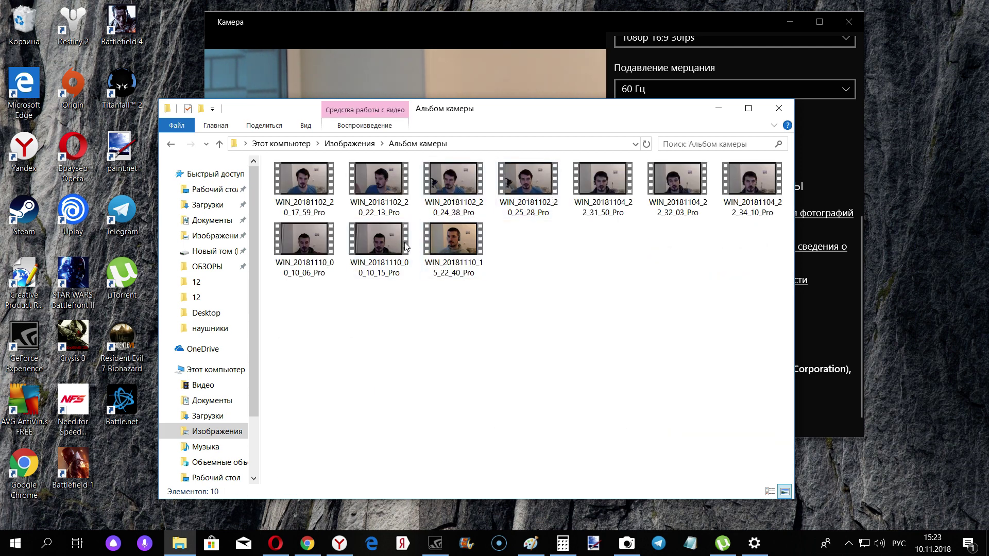
drag(712, 121, 660, 244)
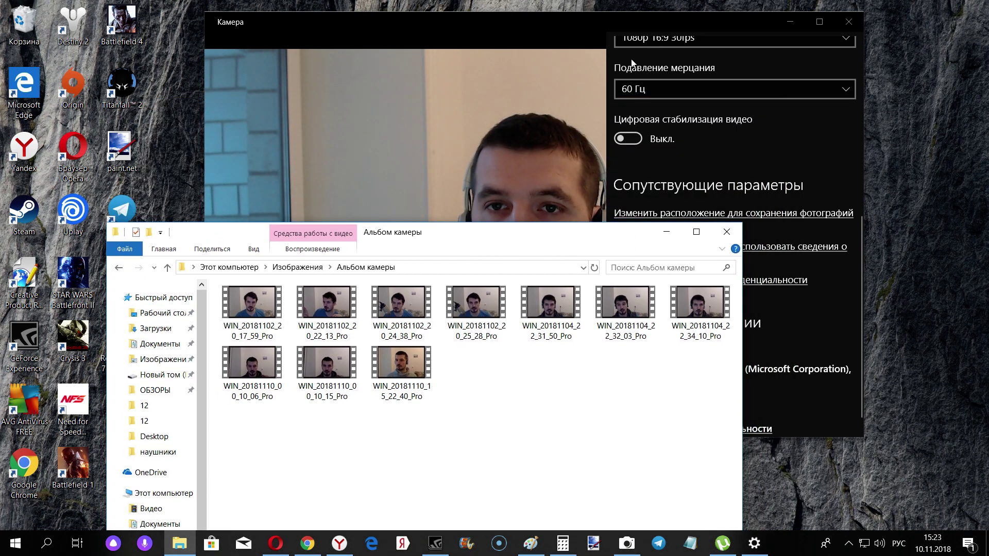
click(590, 24)
click(512, 479)
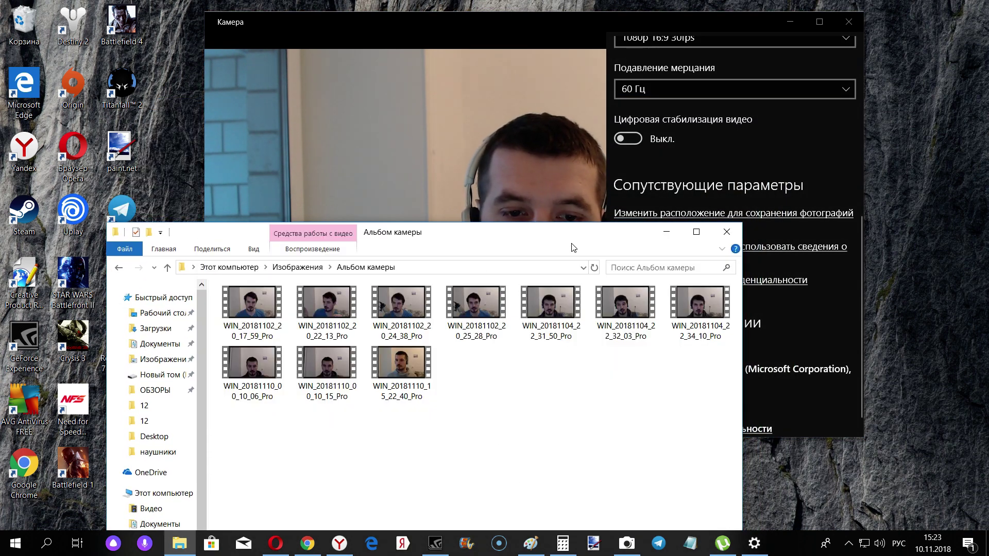
- Maximize the folder window, play the recording WIN_20181110_15_22_40_Pro and close the player
double_click(602, 227)
double_click(799, 77)
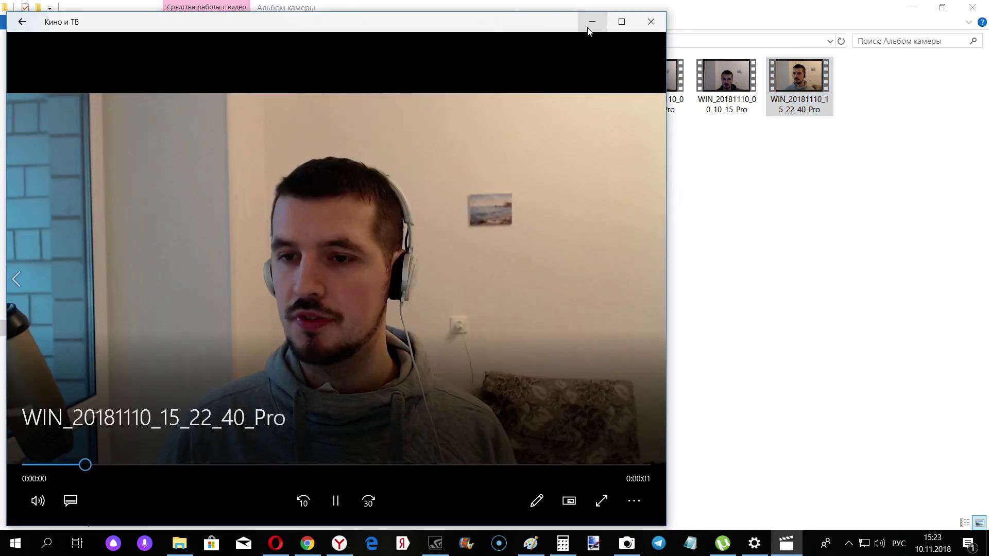
click(336, 500)
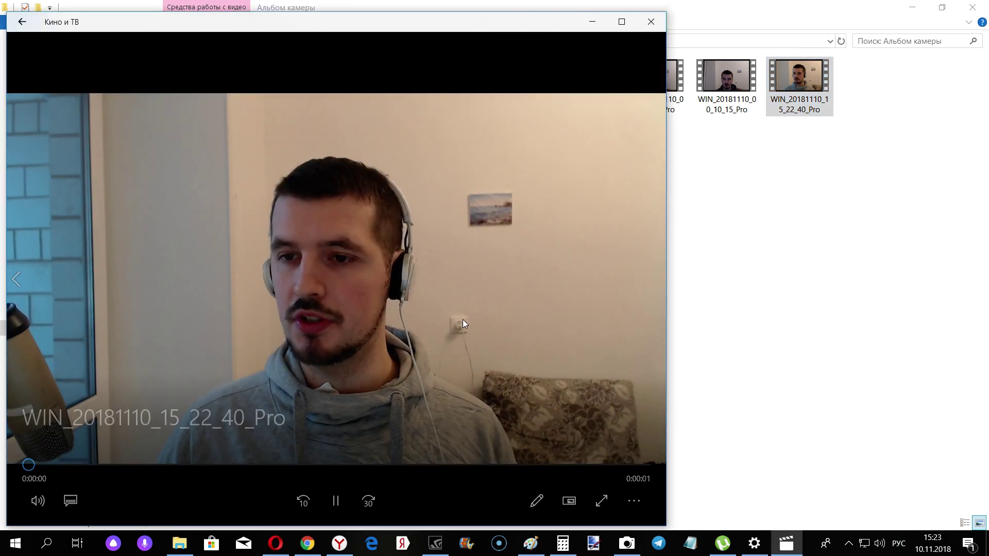
click(651, 22)
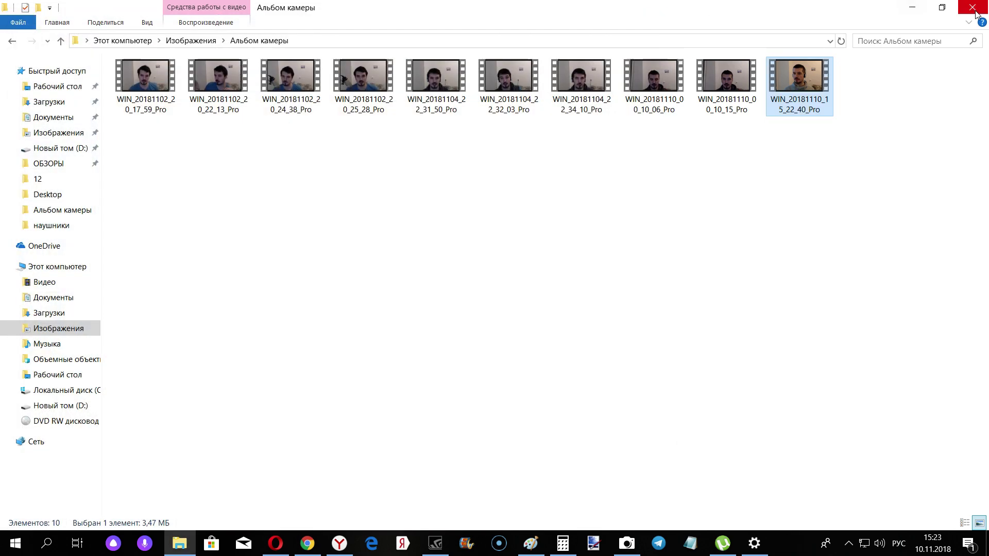
- Put the folder window away and dismiss the camera settings to return to the camera view
double_click(834, 12)
key(super+Down)
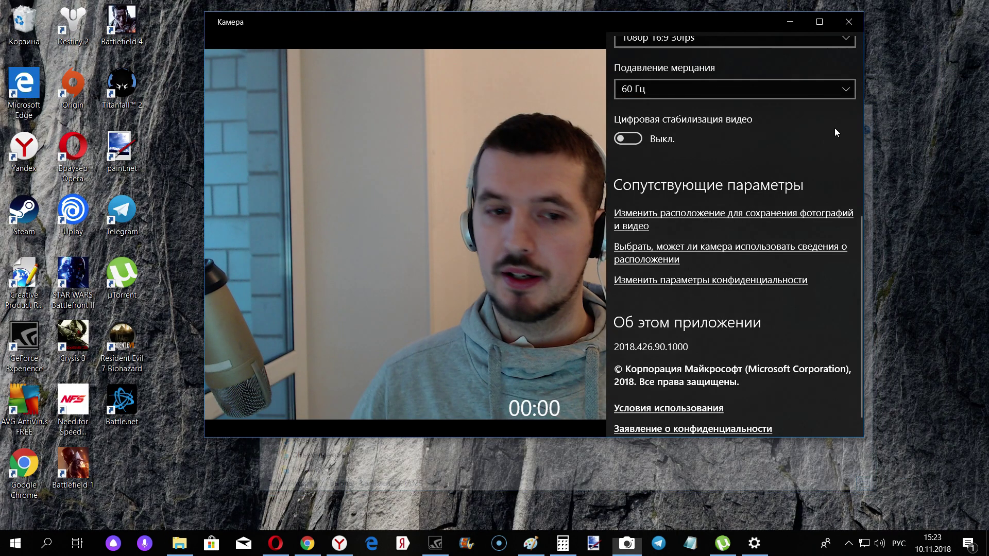
click(520, 183)
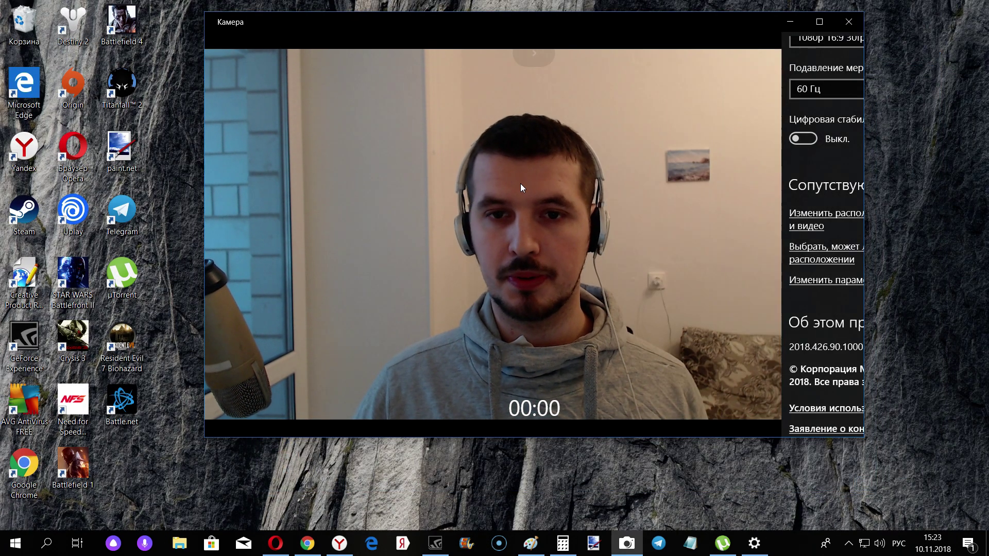
- Switch to Киностудия, reposition its window and look over the project options and the adding of videos and photos
click(466, 543)
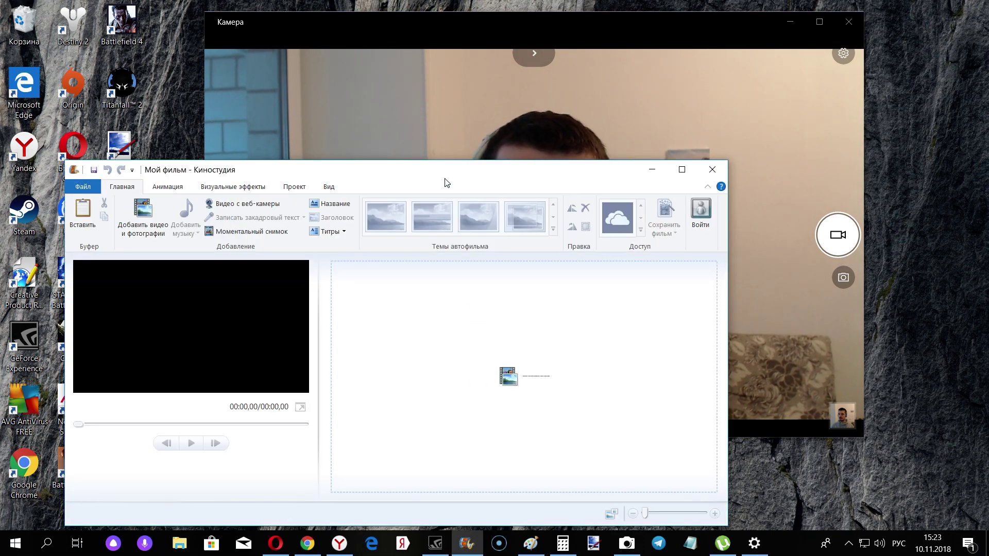
drag(444, 170, 505, 126)
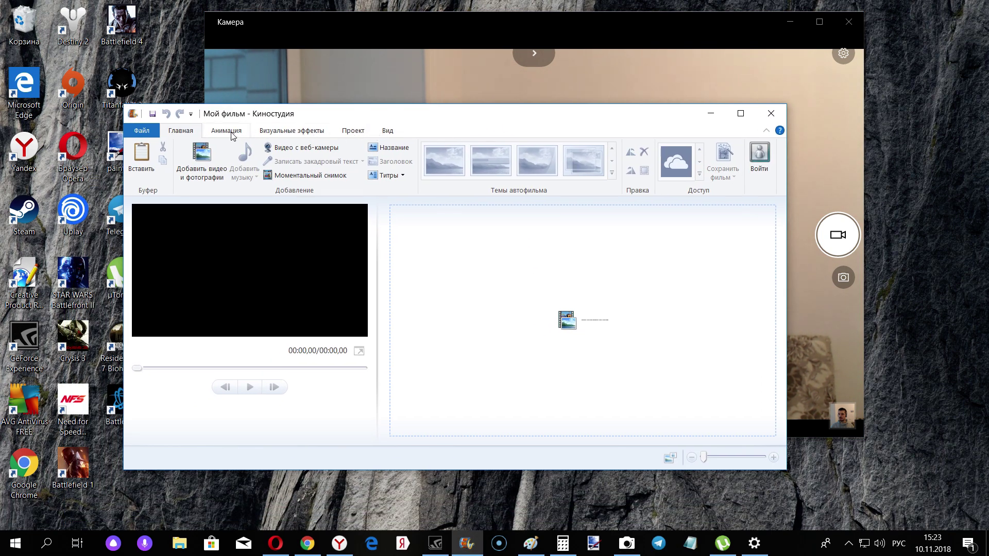
click(365, 131)
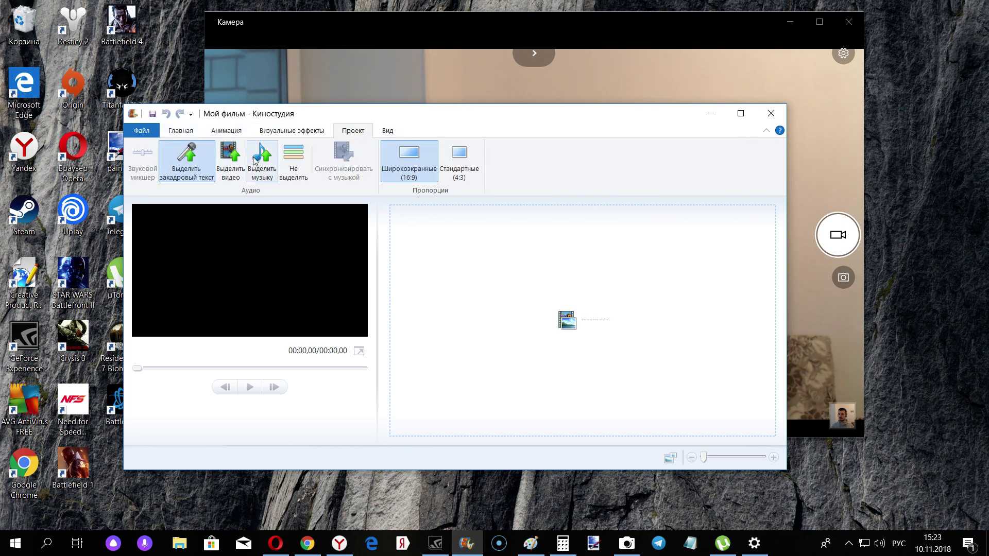
click(237, 131)
click(160, 132)
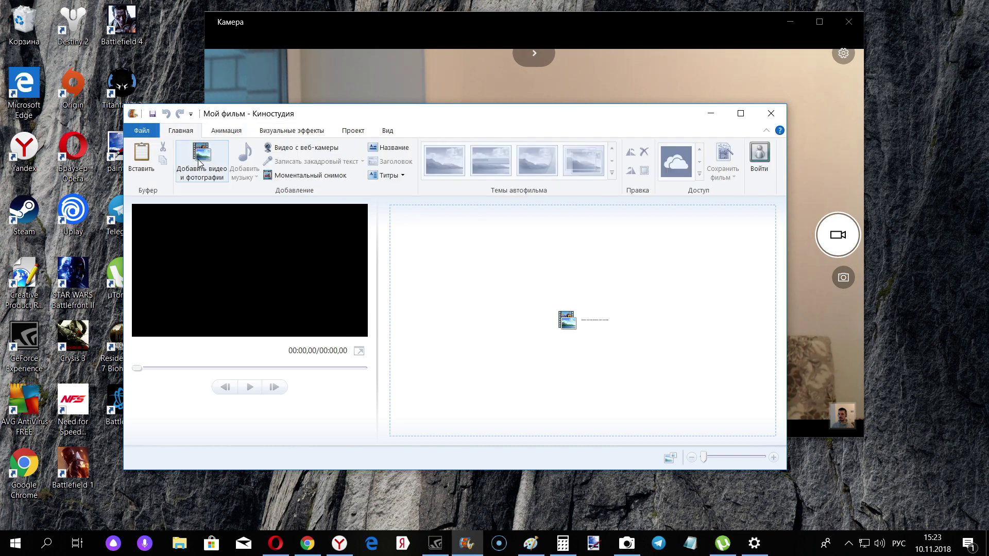
click(219, 167)
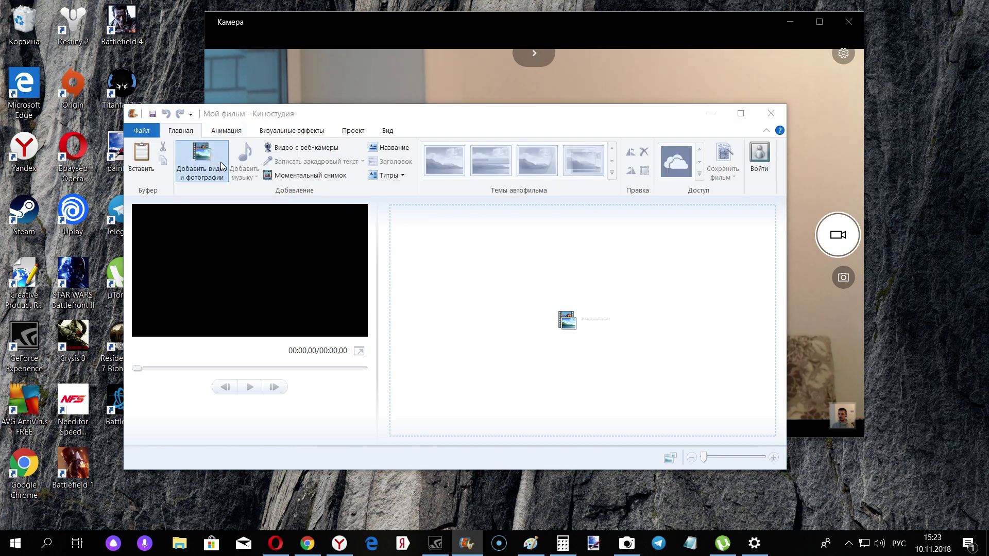
click(600, 111)
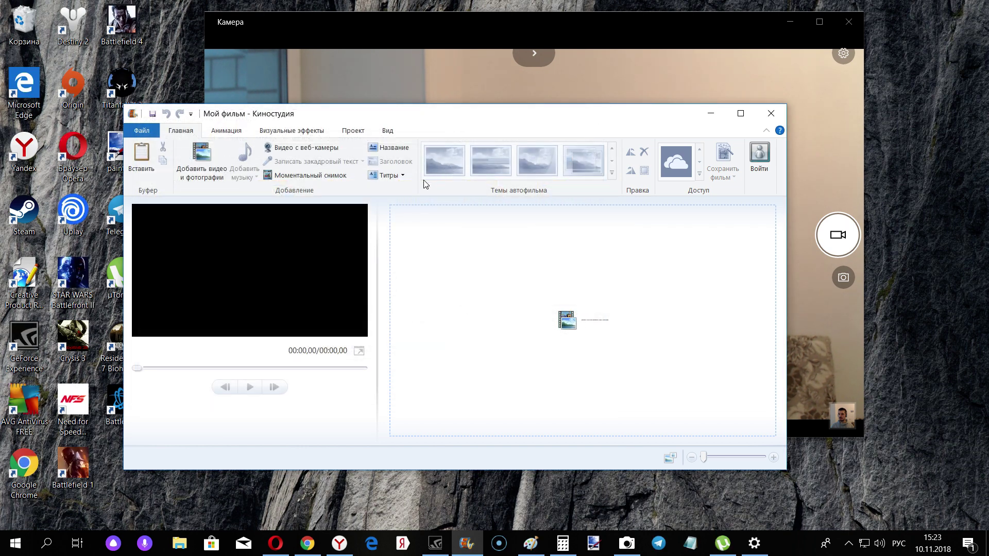
- Look through the view, project, visual effects and animation options, ending at the main commands
drag(489, 135, 593, 157)
click(492, 153)
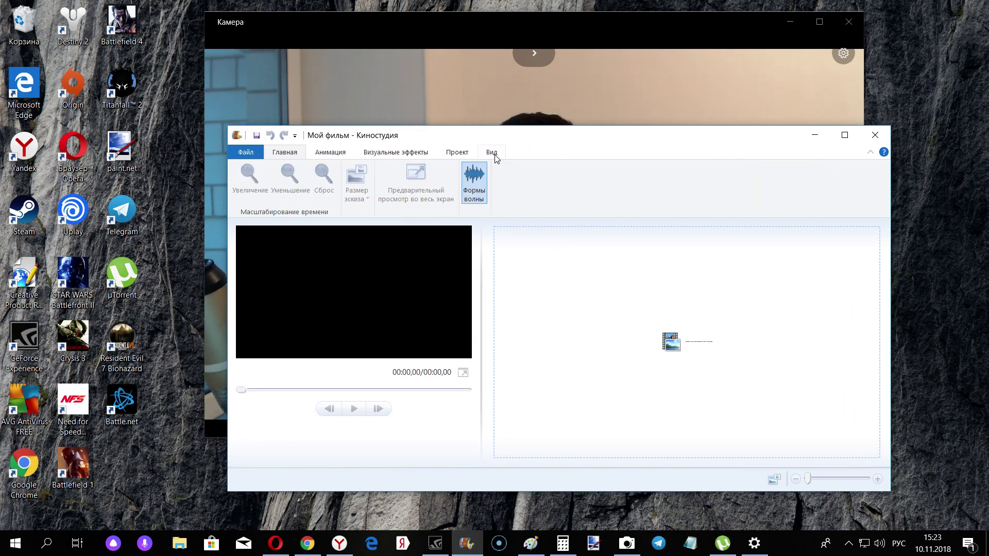
click(458, 153)
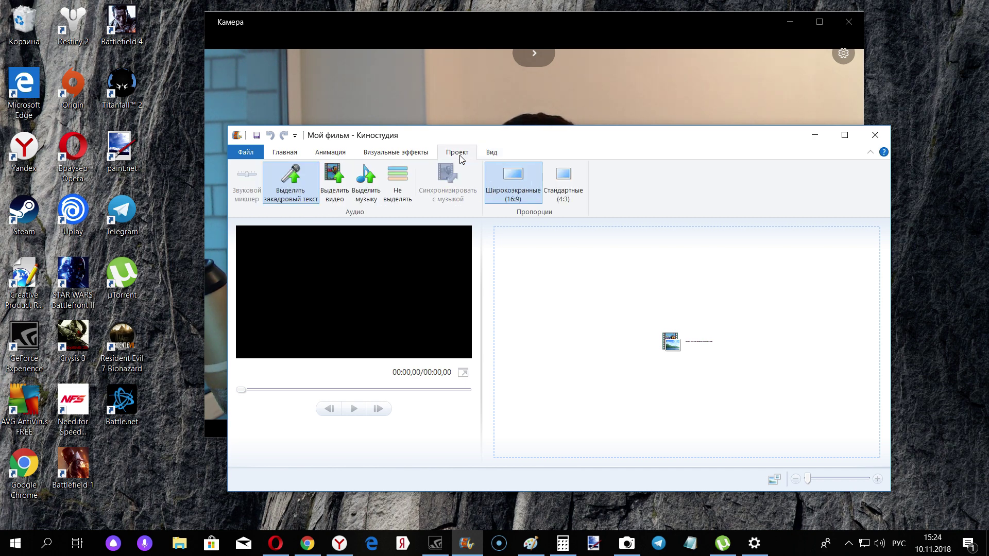
click(410, 154)
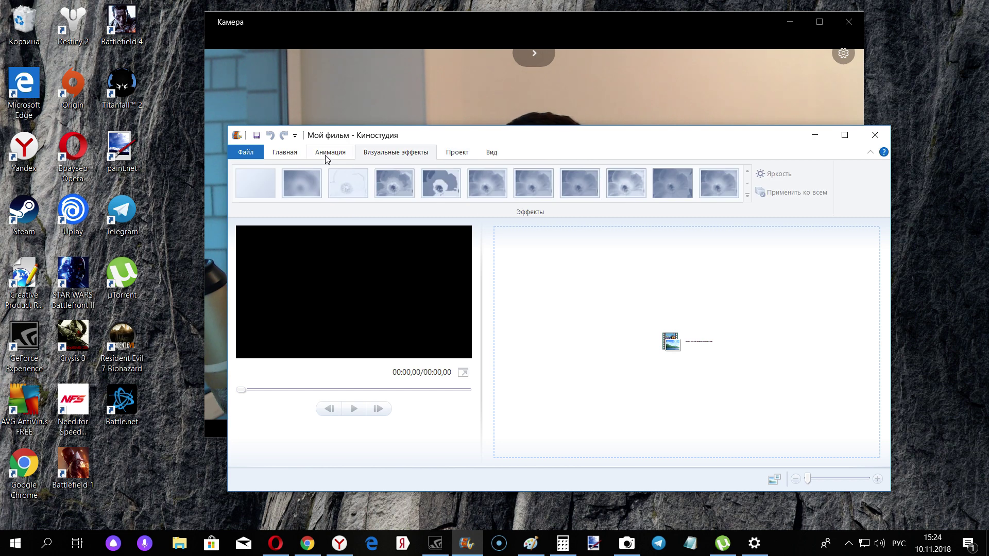
click(328, 155)
click(294, 154)
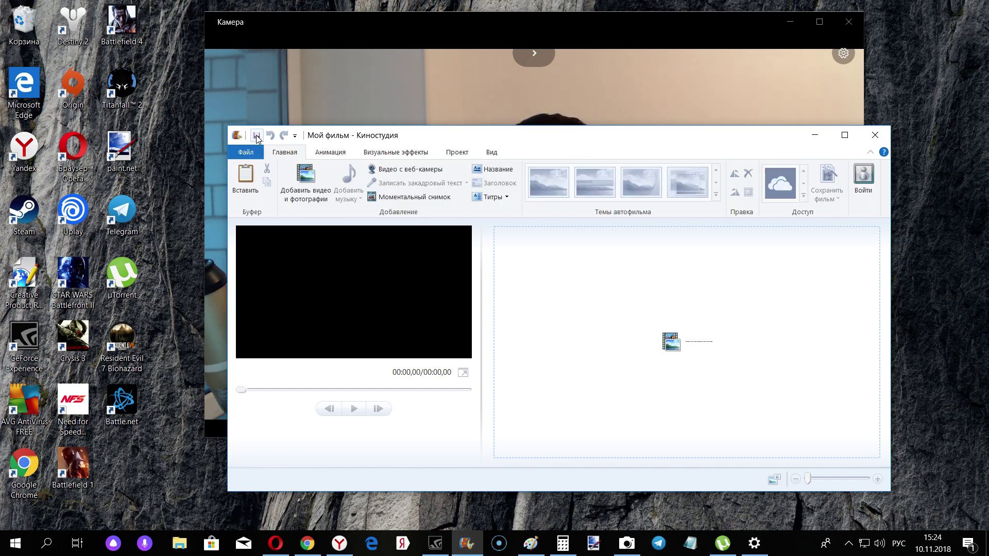
- Look at the project saving dialog without saving and review the animation, visual effects and project options again
click(256, 136)
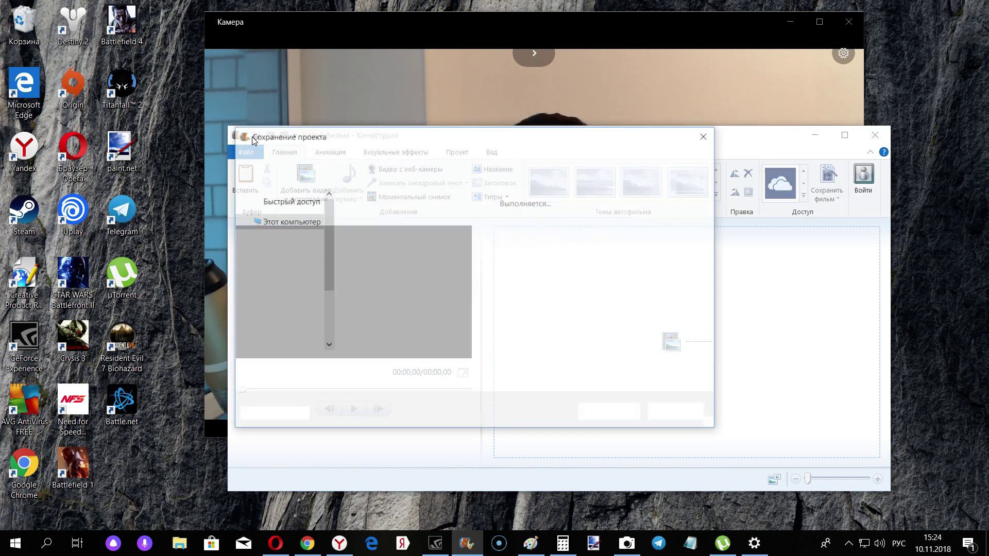
click(706, 135)
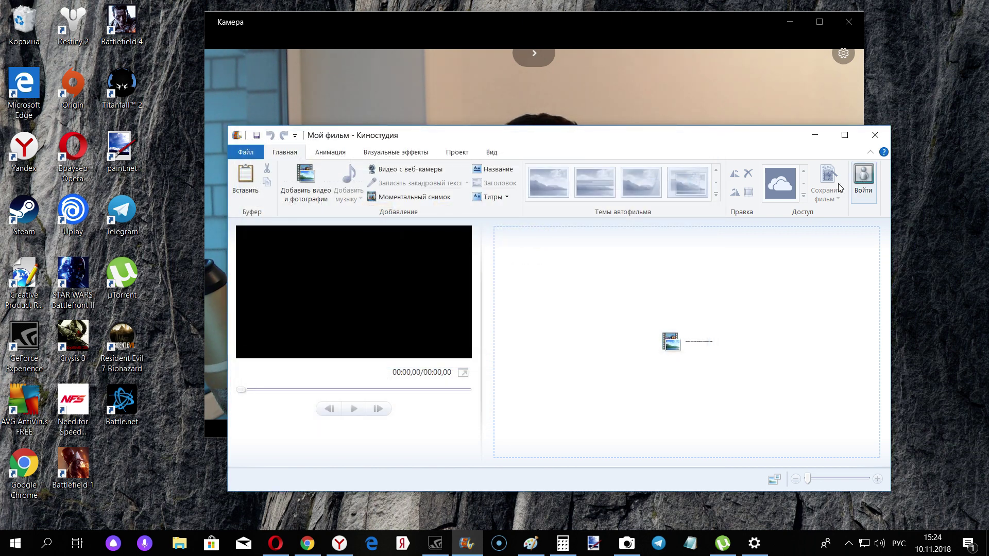
click(338, 158)
click(398, 154)
click(462, 151)
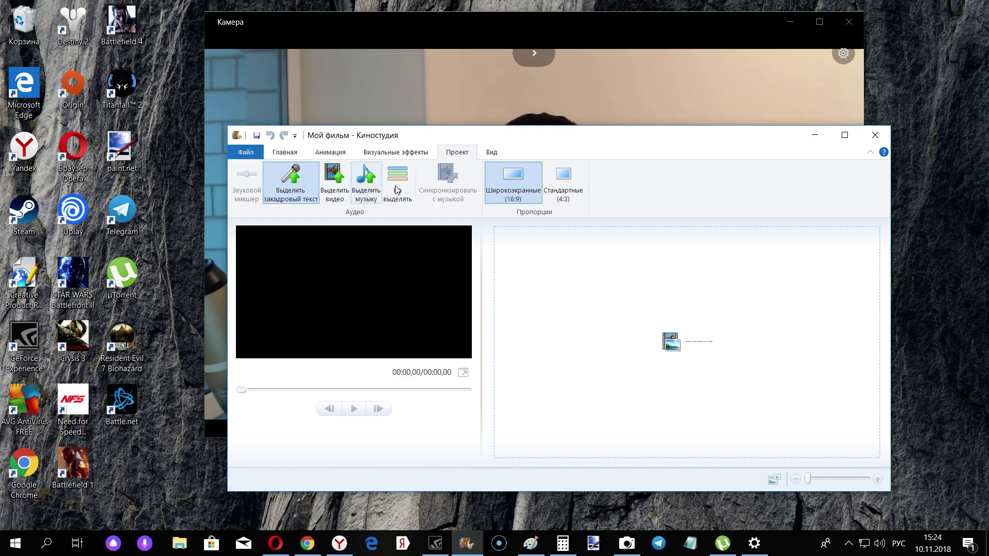
click(418, 153)
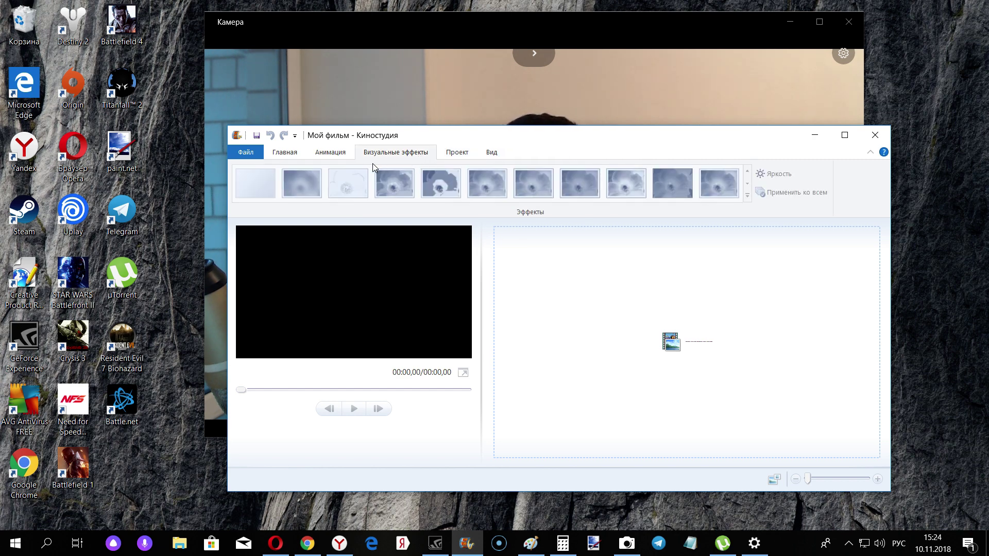
click(334, 156)
click(289, 154)
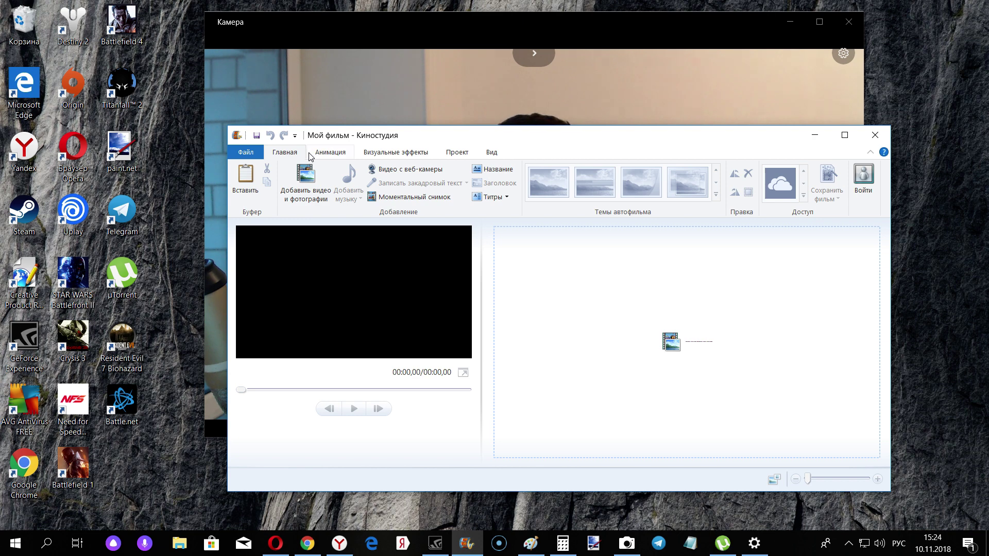
- Start video capture from the webcam, choosing HD Pro Webcam C920 as camera and Микрофон (2- USB Advanced Audio Device) as sound device
drag(479, 153, 592, 213)
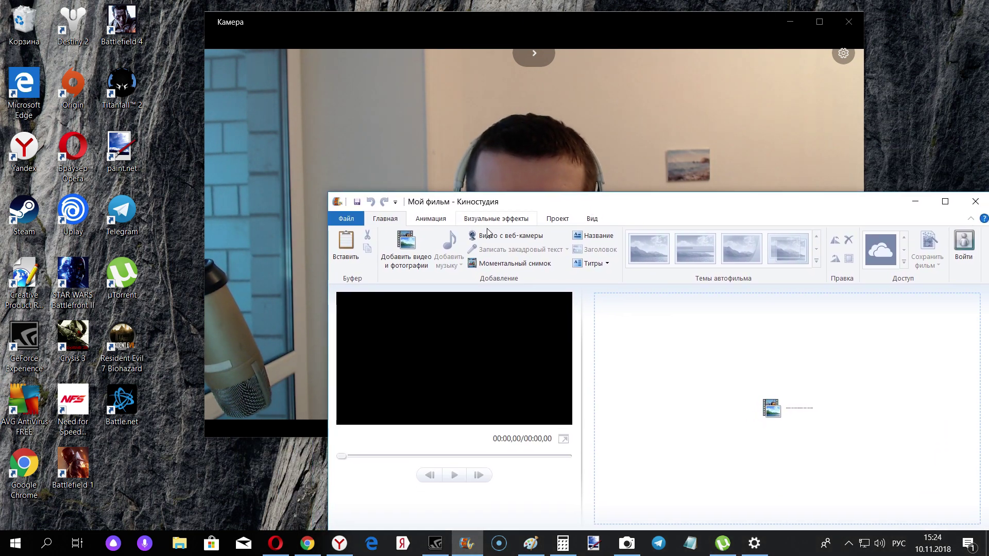
click(492, 241)
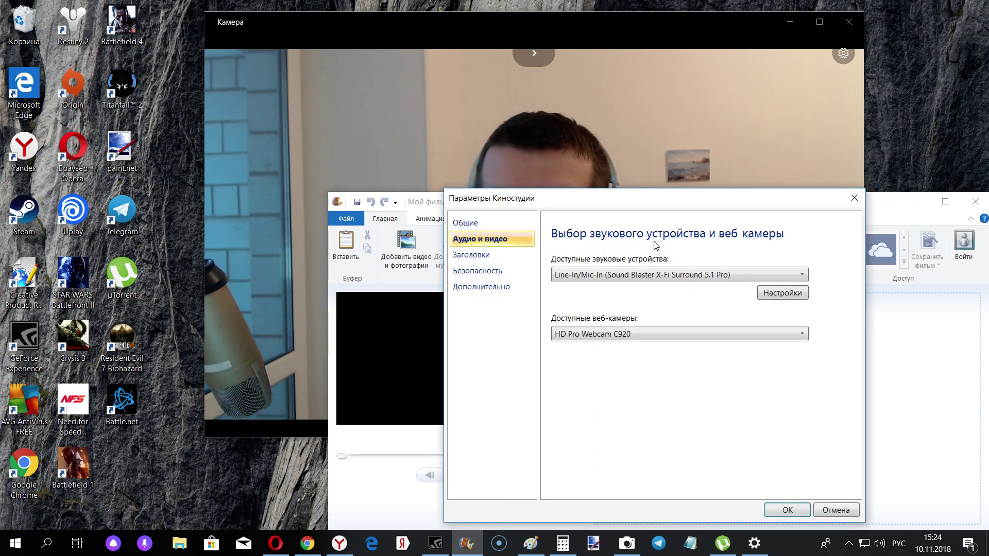
click(736, 341)
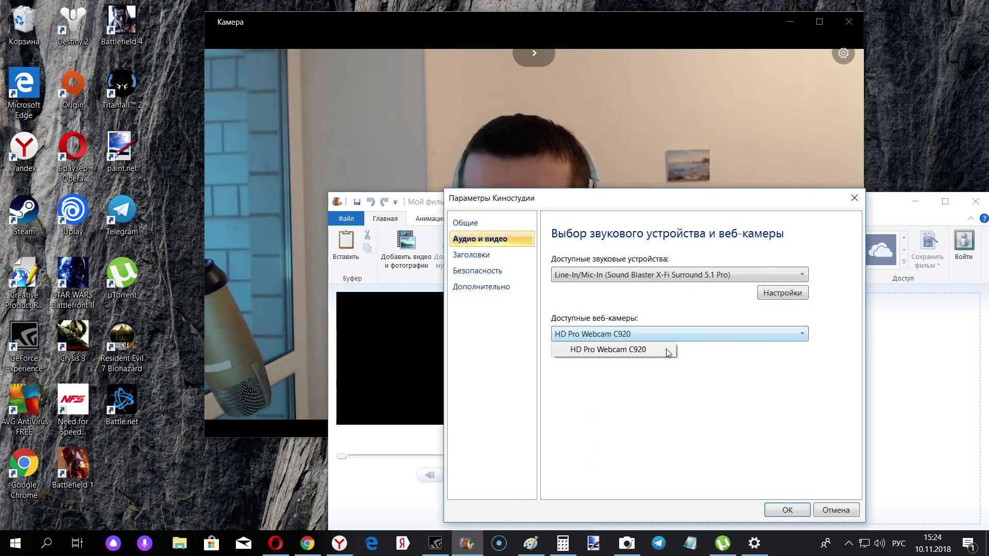
click(653, 351)
click(697, 275)
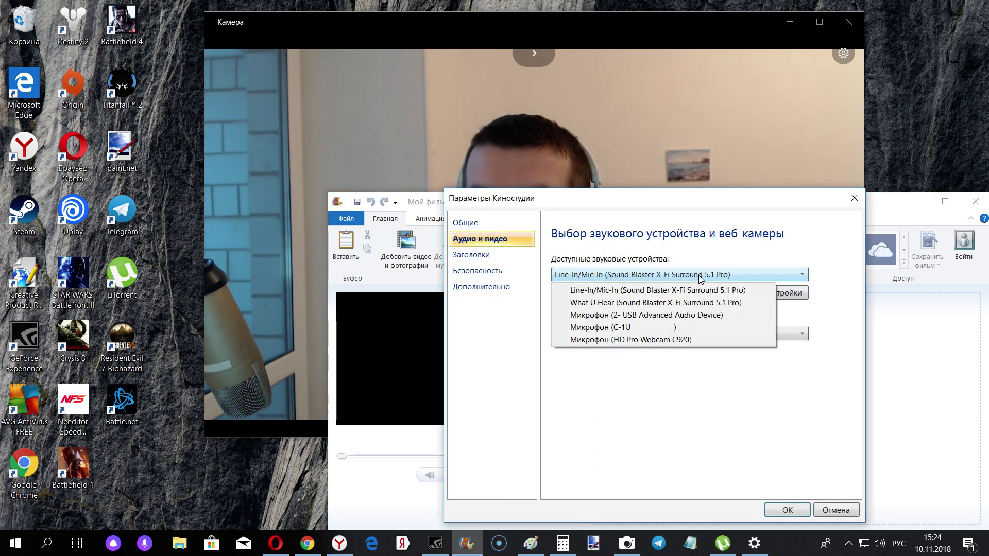
click(698, 319)
click(785, 509)
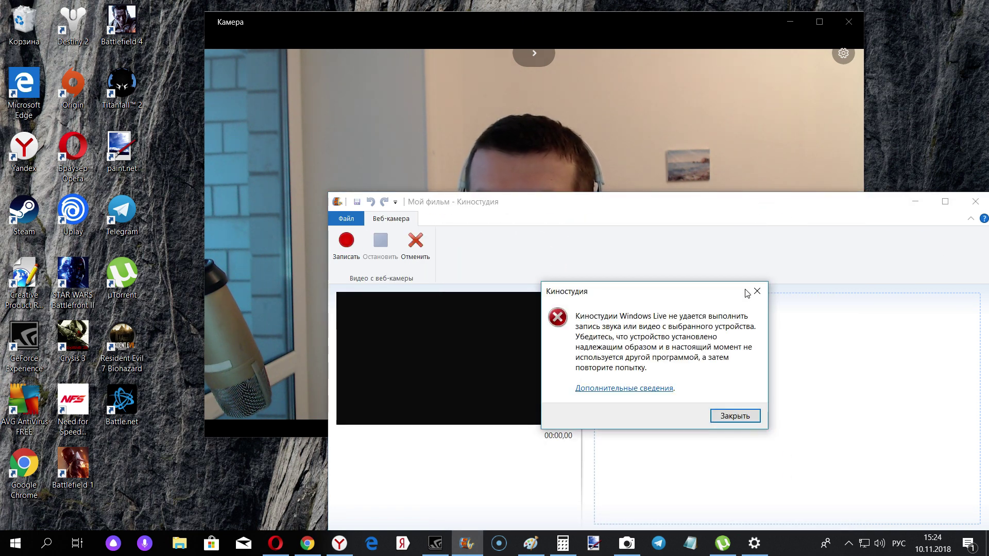
click(735, 416)
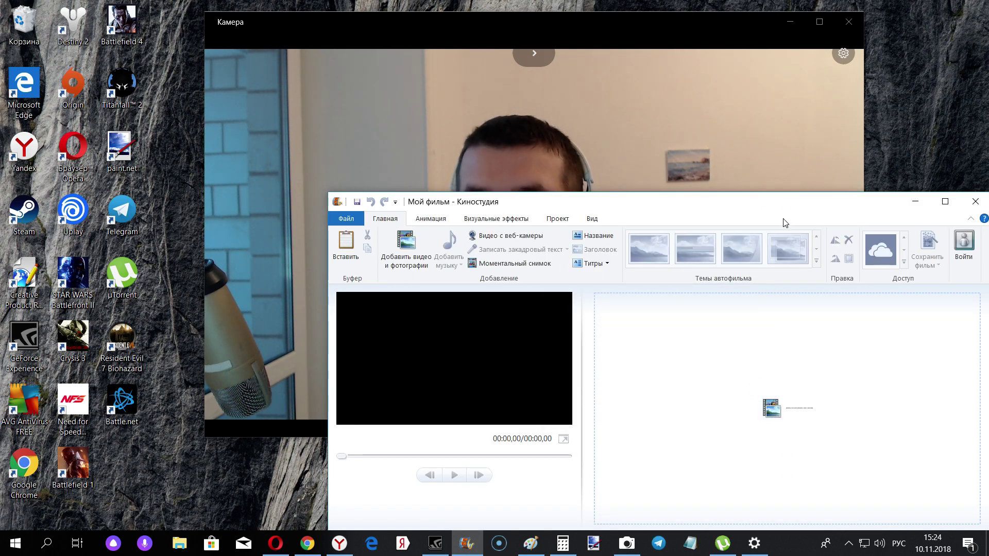
- Try again to open webcam video capture in the editor while the Camera app is running
drag(662, 202, 615, 118)
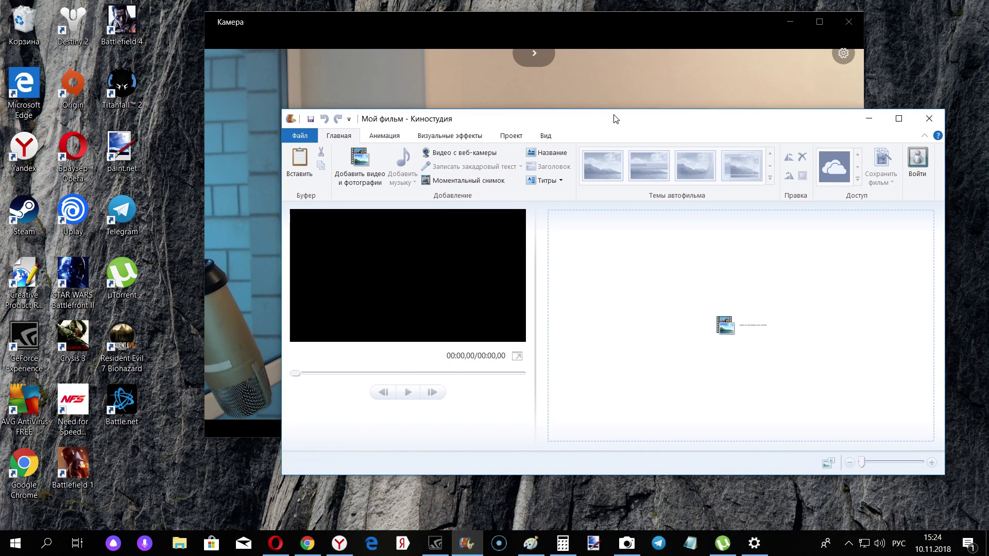
click(429, 154)
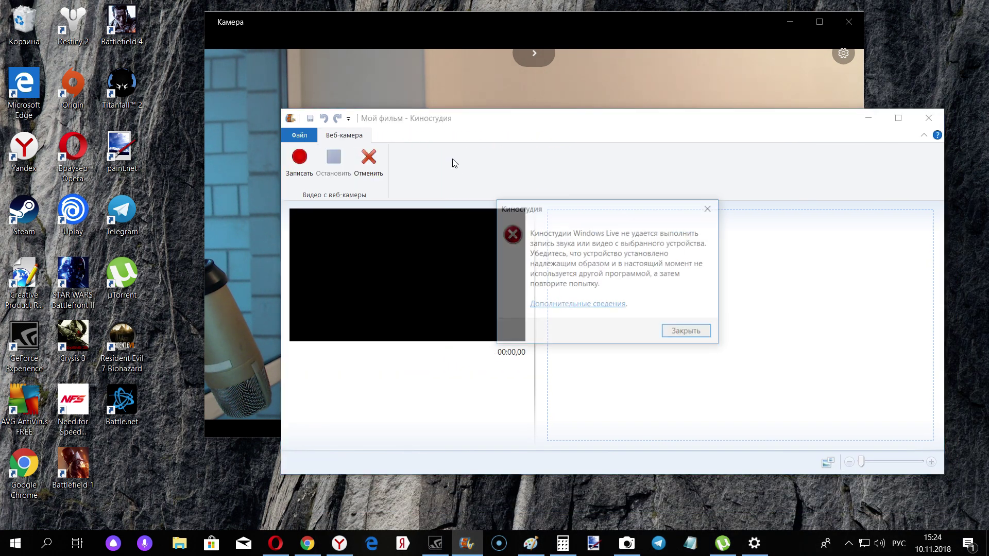
click(709, 208)
- Close the Camera app and open webcam video capture in Киностудия, leaving and reopening it once
click(848, 22)
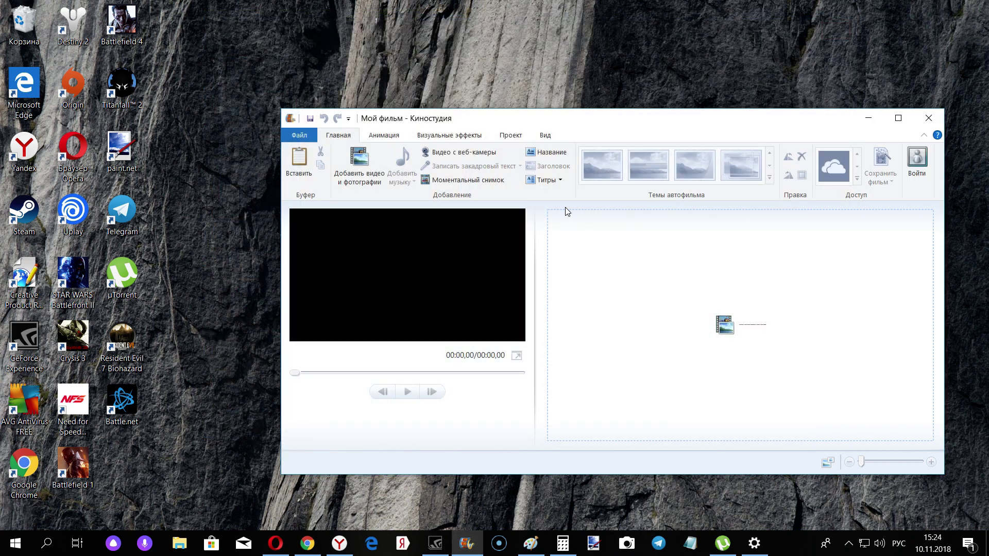
click(437, 153)
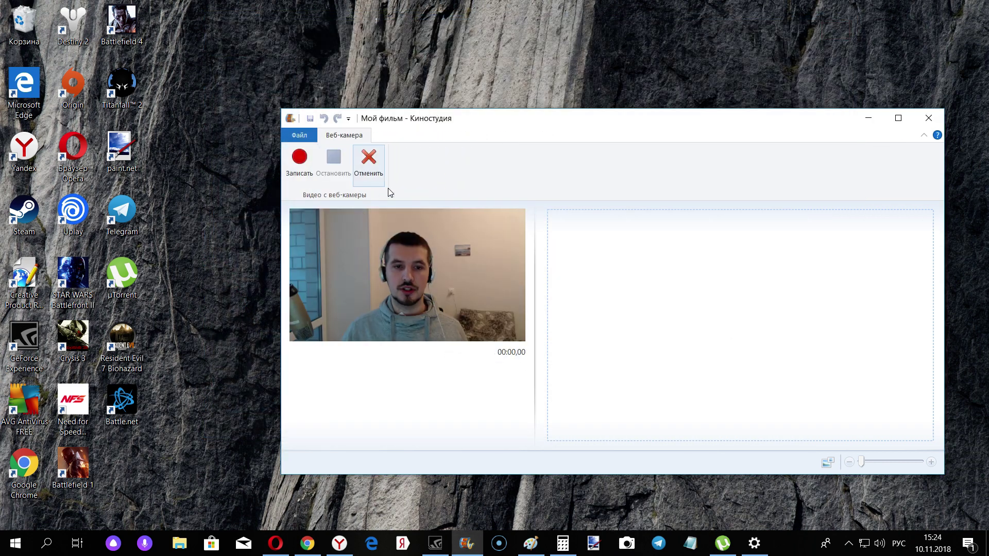
click(368, 156)
click(438, 152)
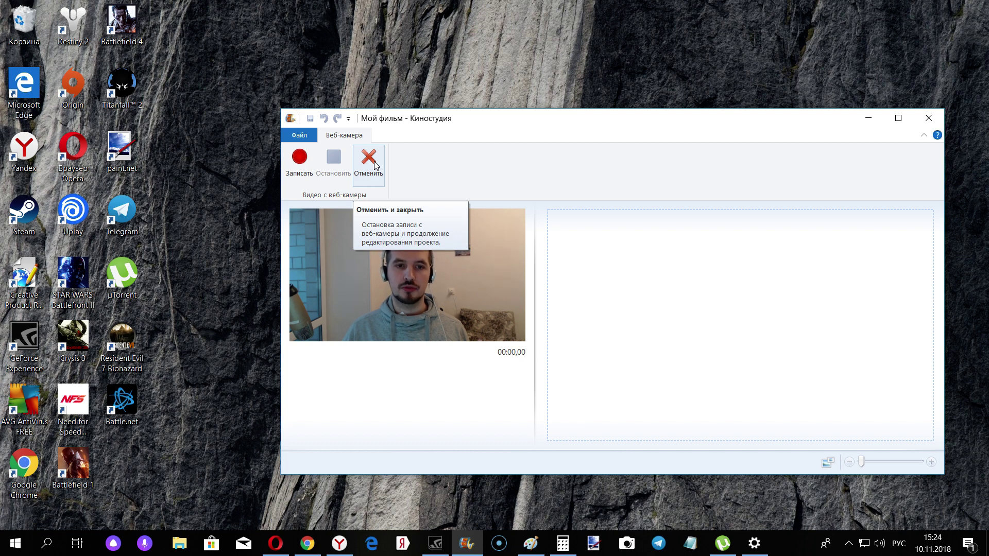
- Record a short webcam clip, stop it and save it as a Windows Media video in the Изображения folder under the suggested name
click(299, 166)
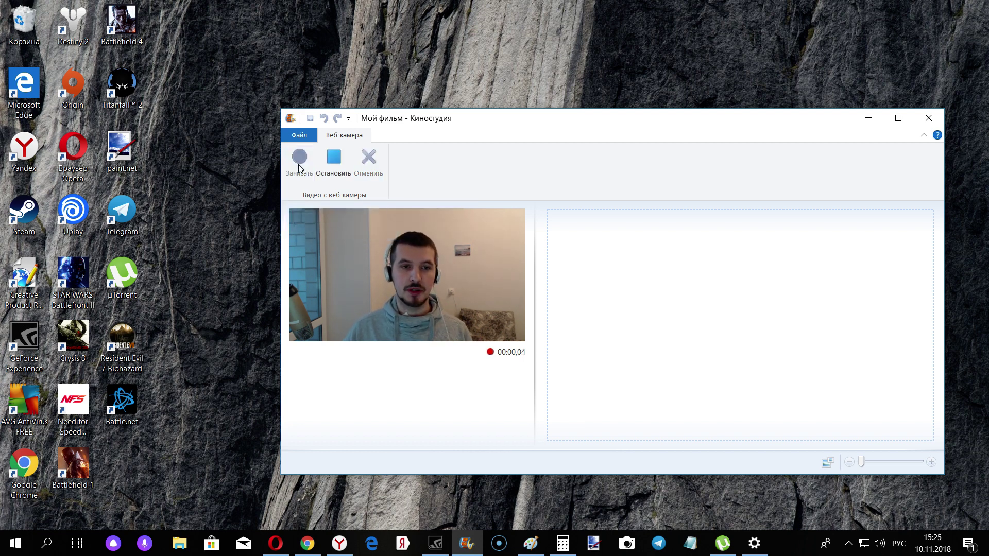
click(332, 163)
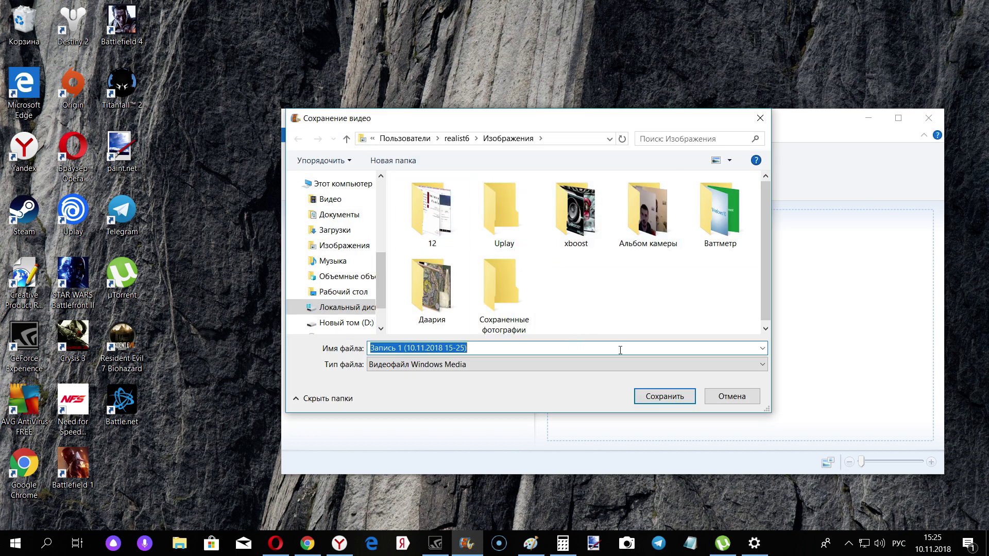
click(664, 397)
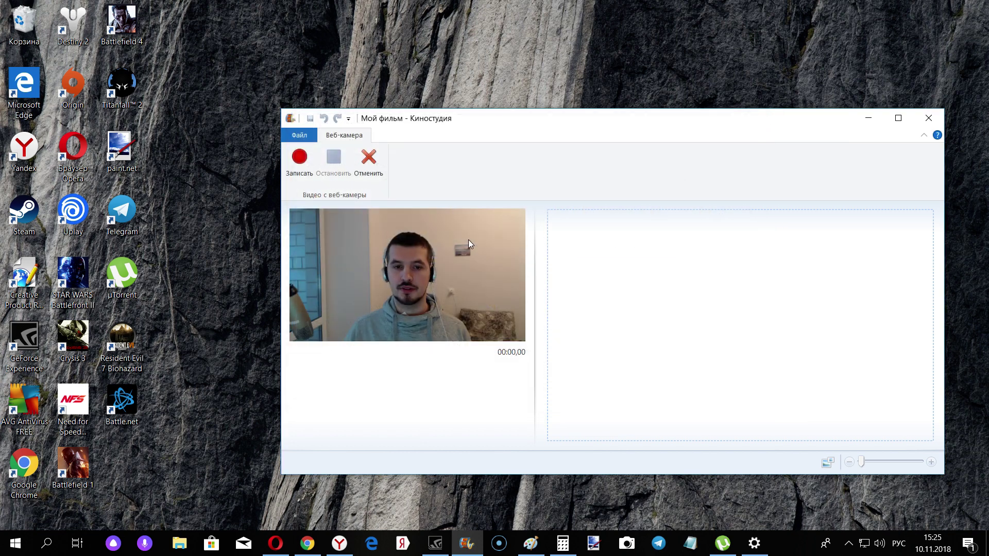
click(868, 118)
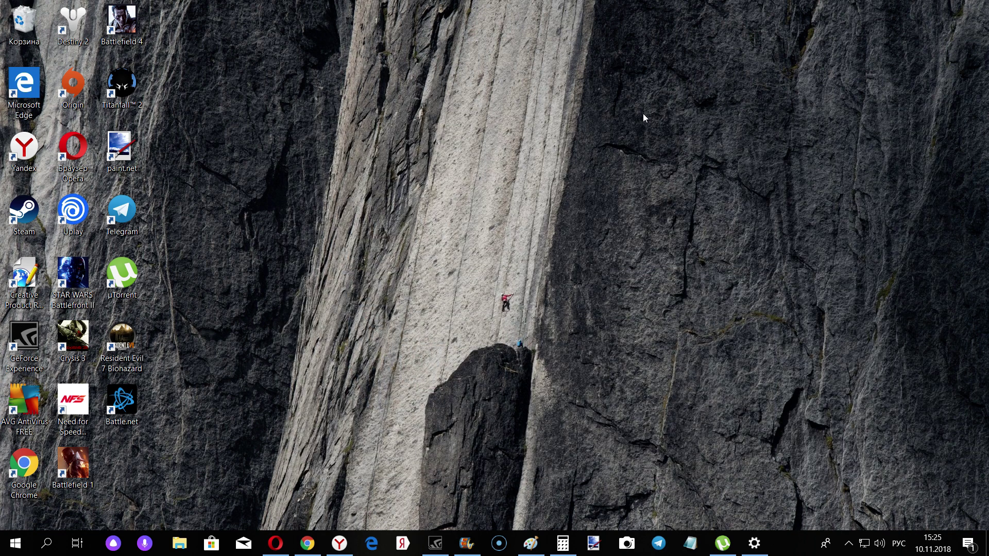
click(463, 539)
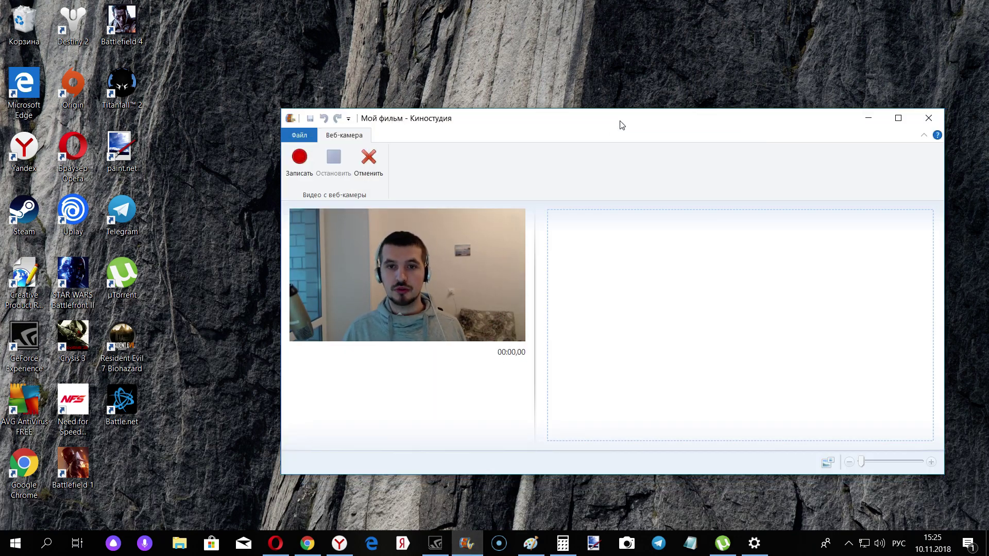
drag(620, 124, 596, 117)
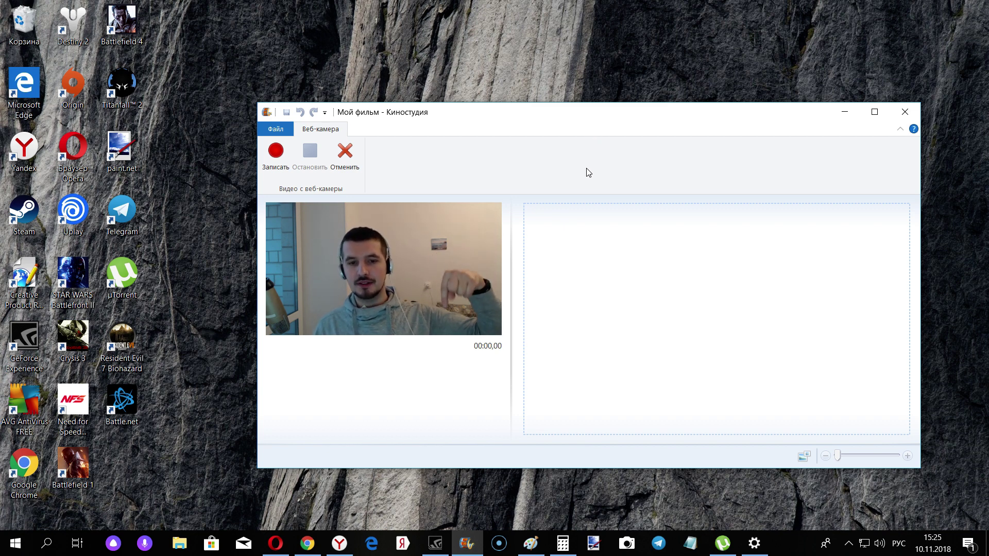
drag(639, 119, 618, 112)
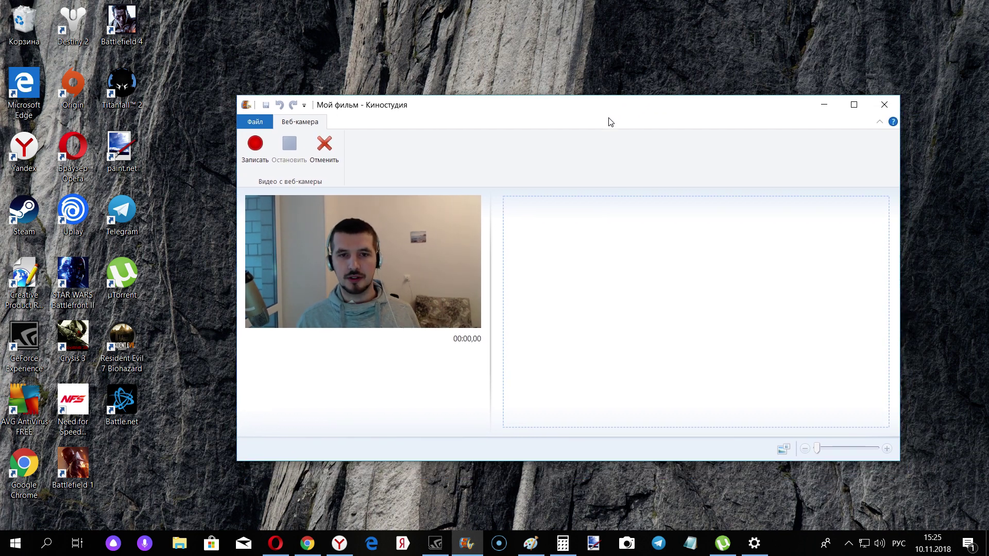